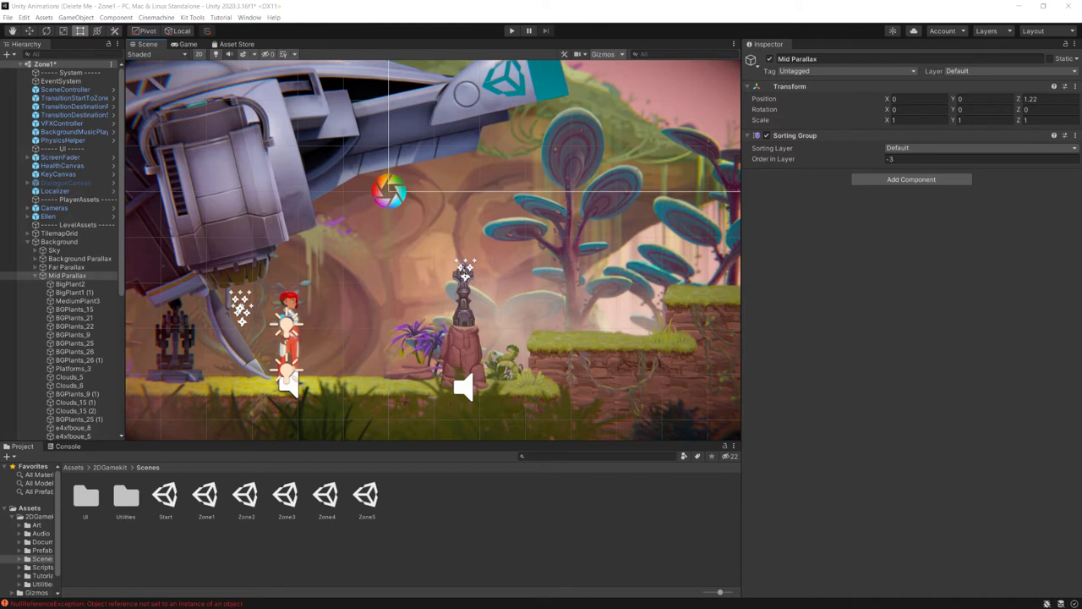
Scroll the Hierarchy down to reach the InfoPost object
scroll(82, 420, "down", 10)
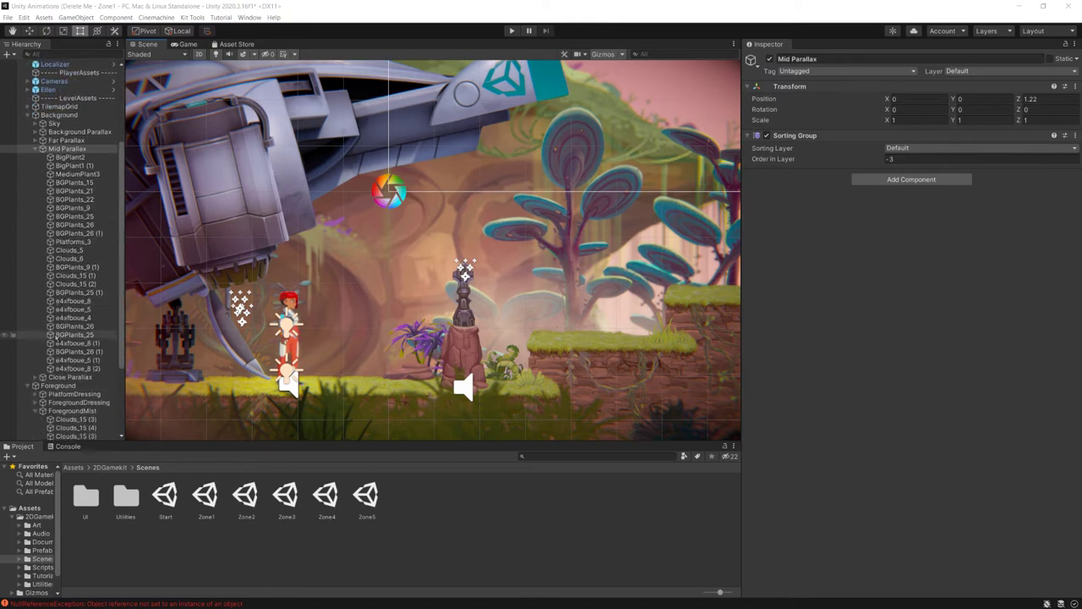
Select Ellen in the Scene view to show her Animator, Capsule Collider 2D and Rigidbody 2D
left_click(72, 428)
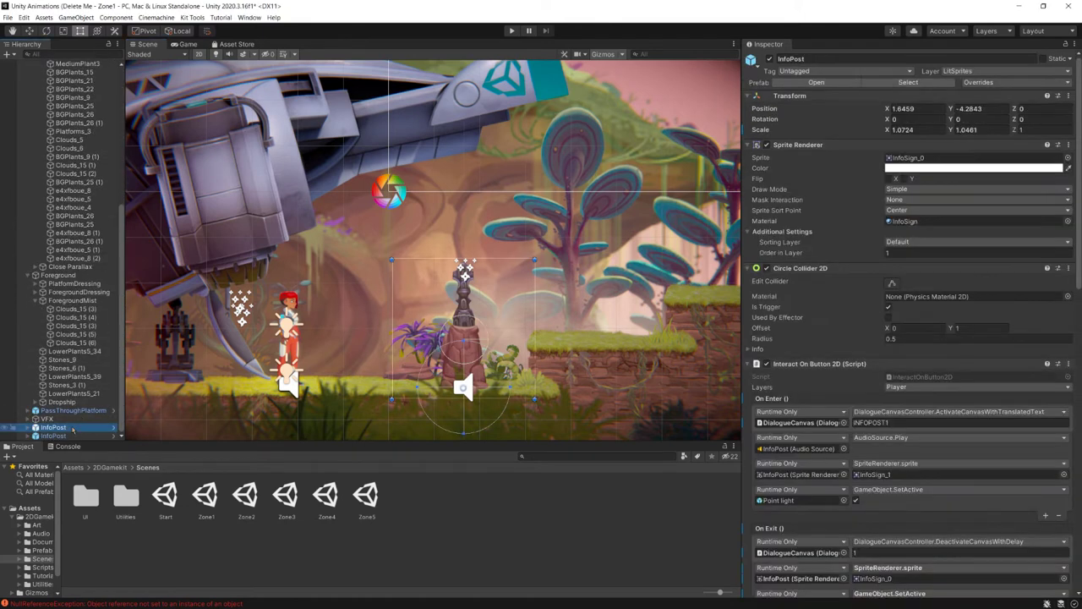
left_click(513, 389)
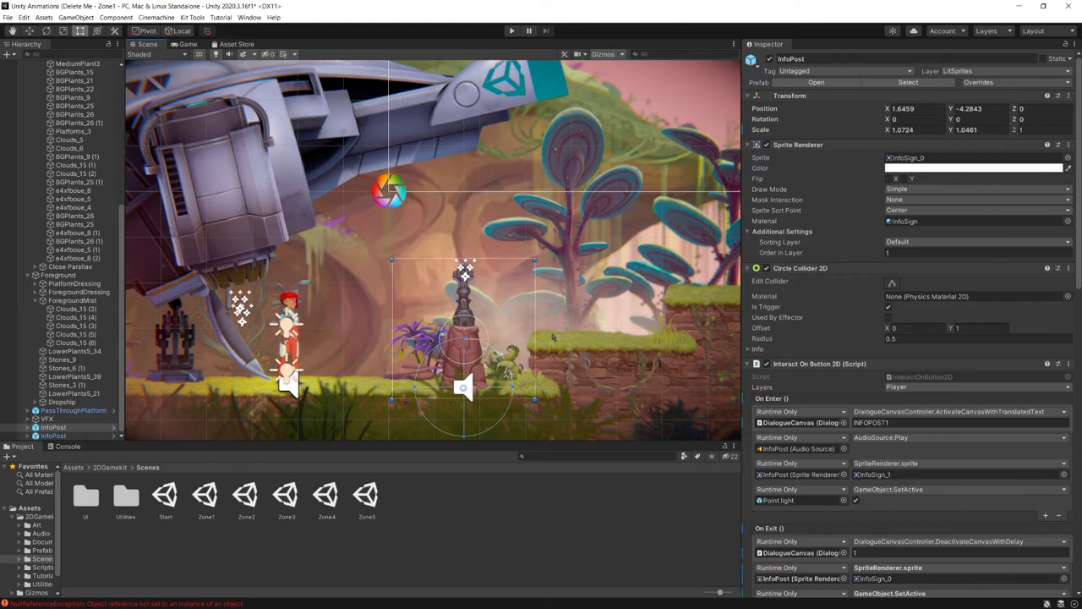
left_click(289, 307)
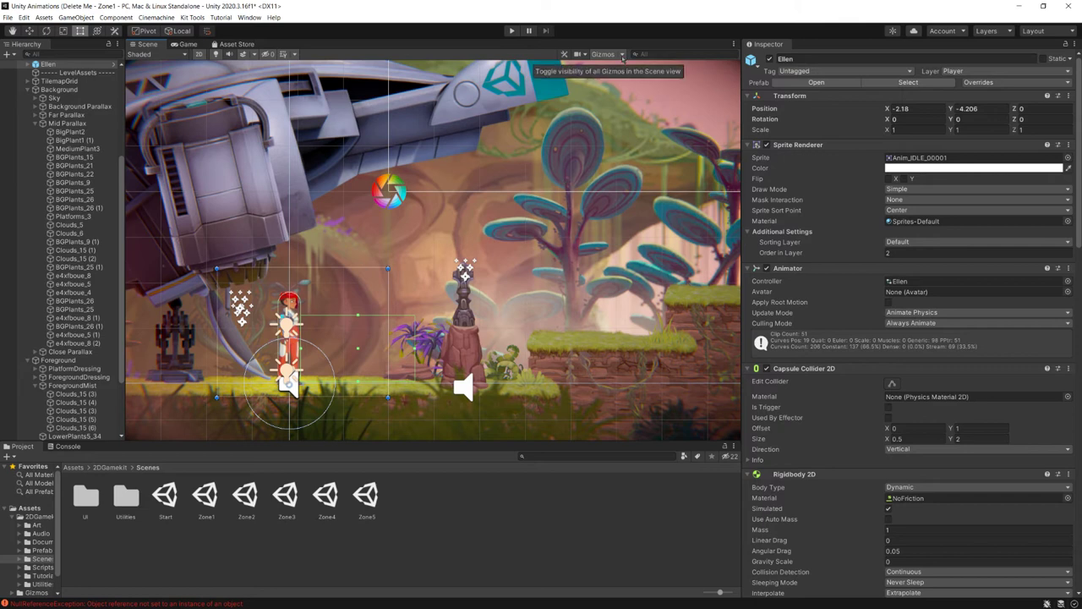
Turn on gizmos in the Game view, then go back to the Scene view
left_click(186, 45)
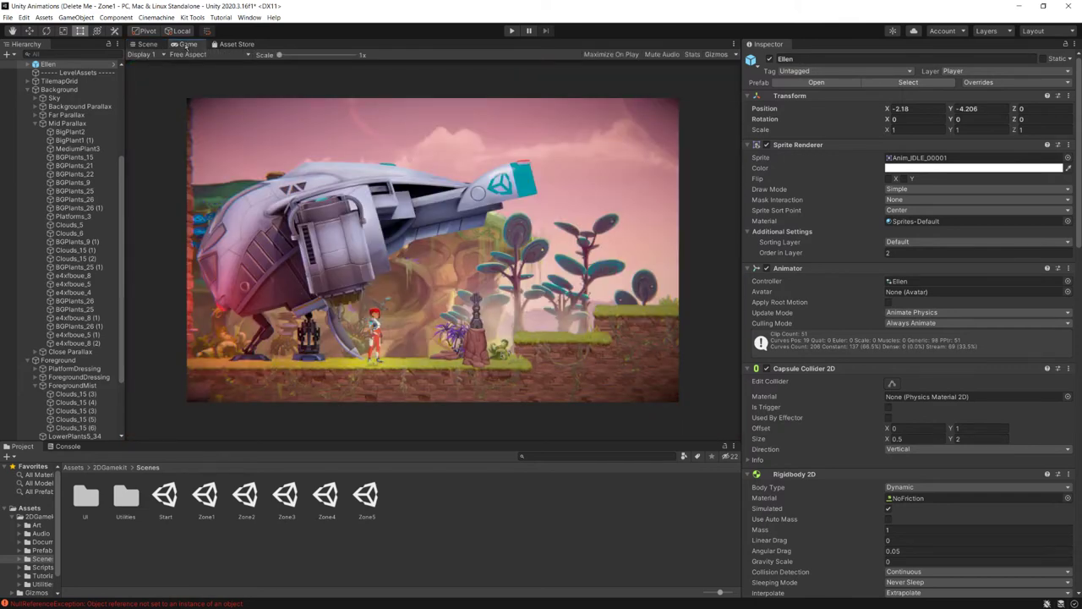
left_click(716, 56)
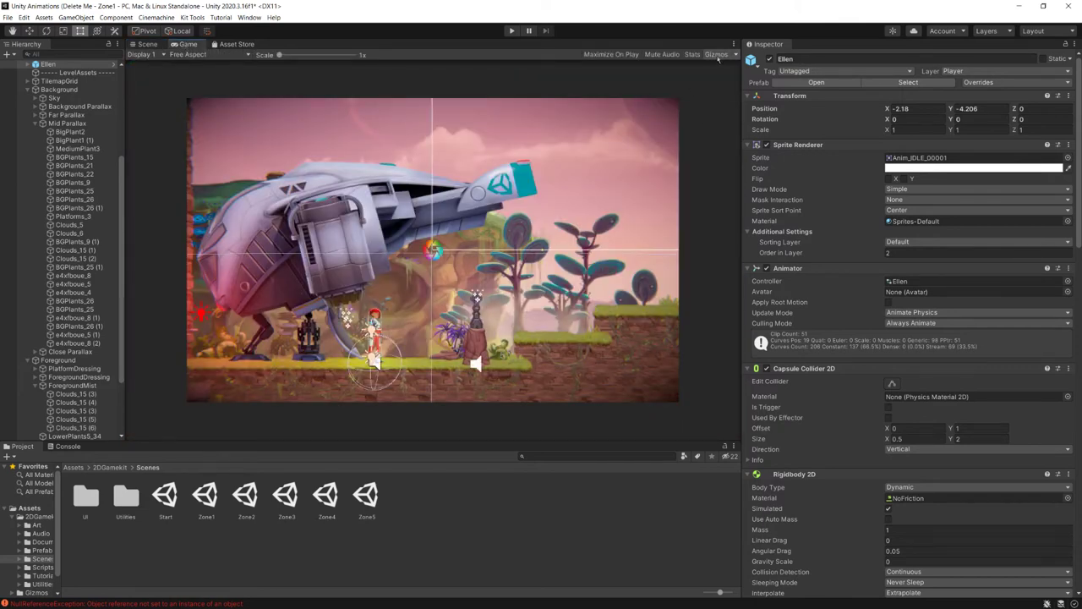
left_click(146, 45)
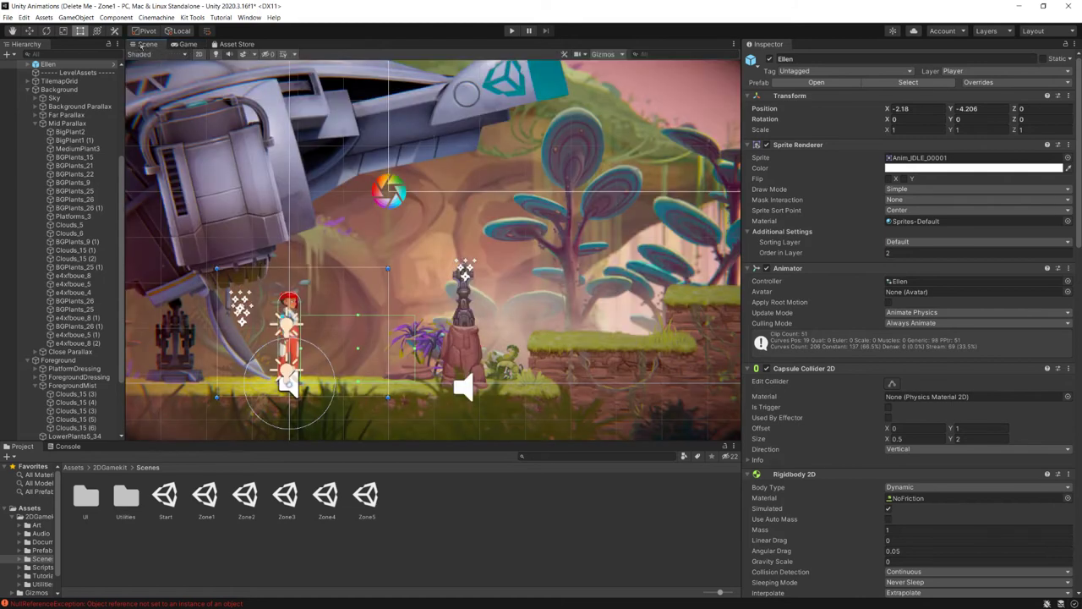
Toggle the scene gizmos off and back on, then select the InfoPost object
left_click(609, 55)
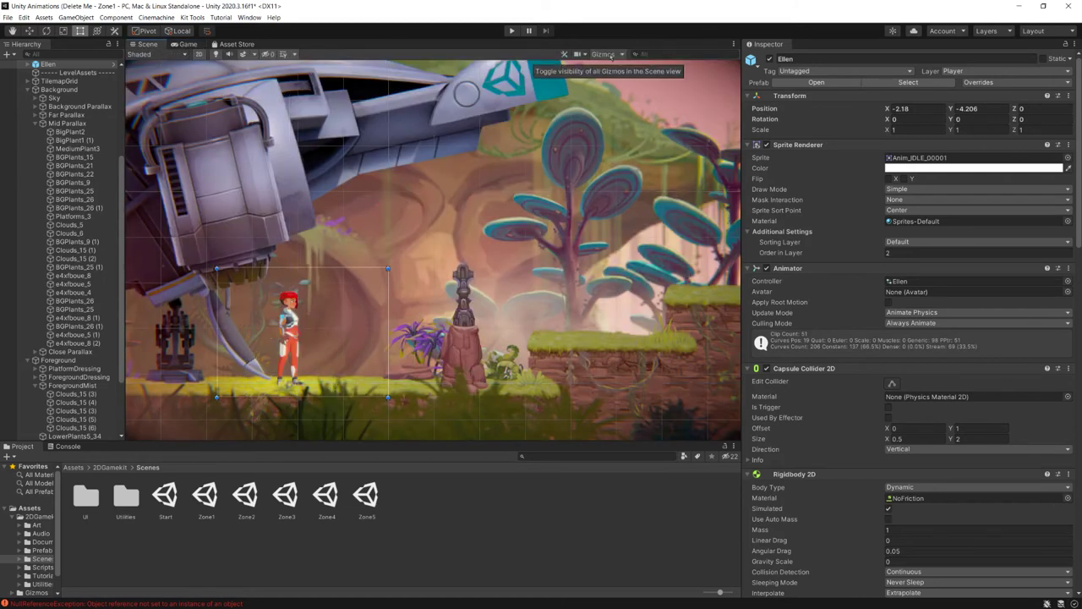
left_click(75, 200)
key("ctrl+a")
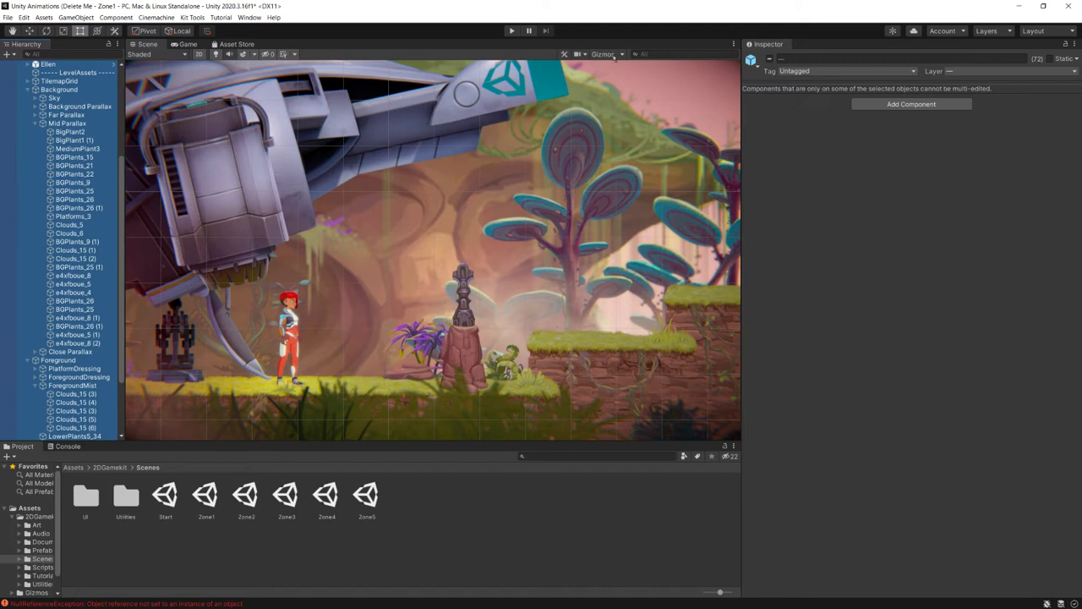
left_click(610, 55)
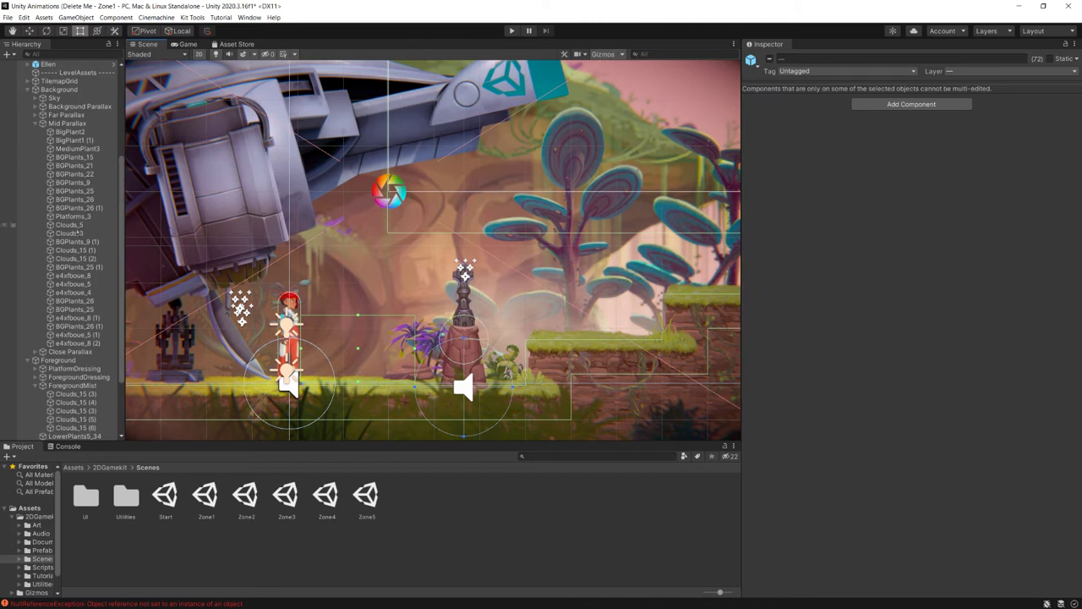
left_click(548, 400)
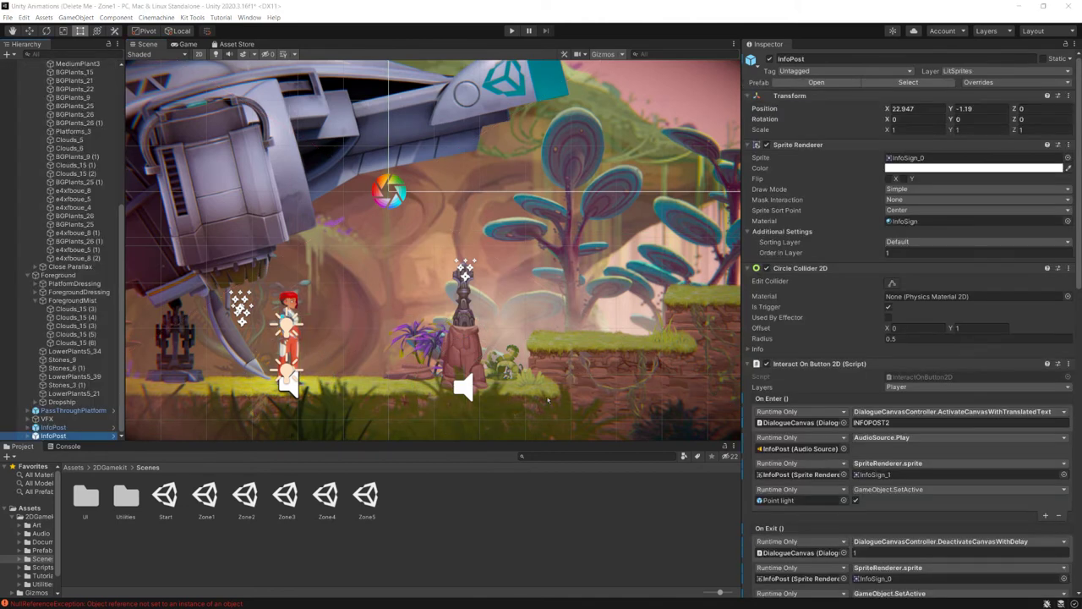
Toggle AudioSource gizmo icons off and on, then select the InfoPost tower at 1.6459, -4.2843
left_click(623, 54)
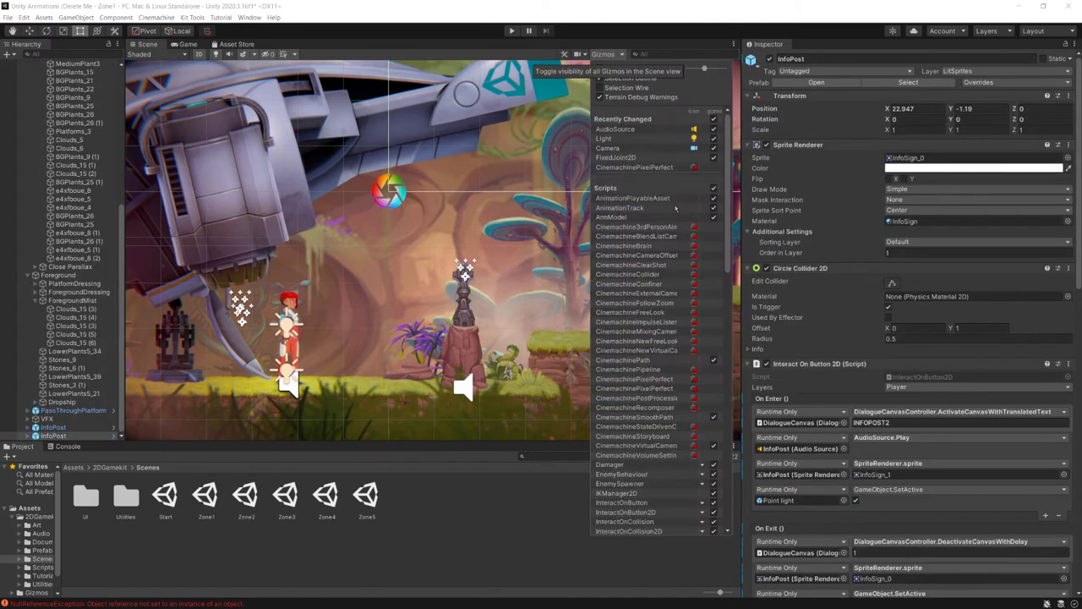
left_click_drag(731, 194, 823, 341)
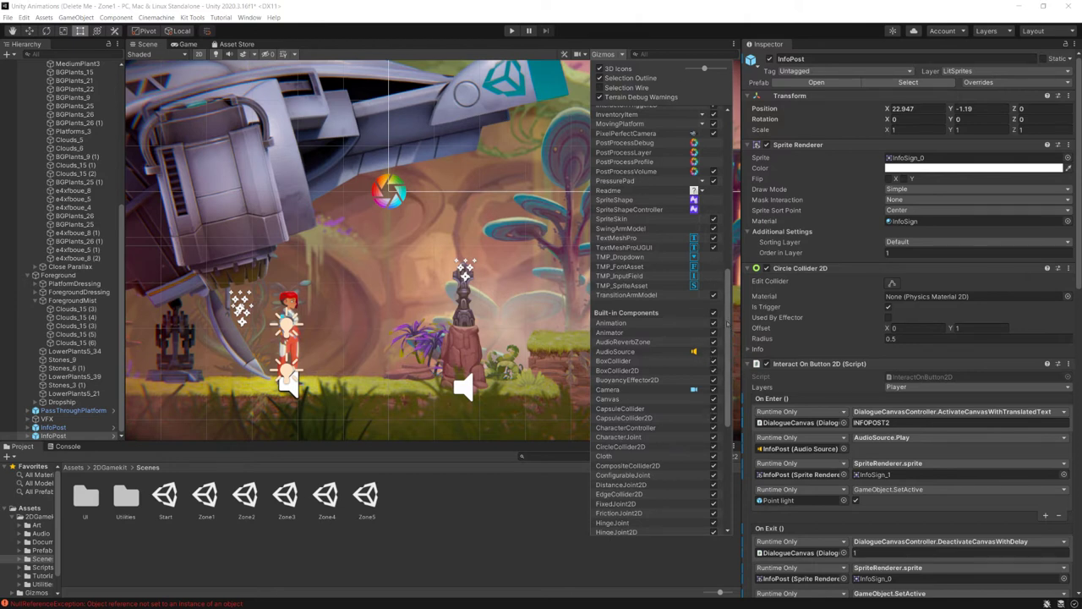
left_click_drag(727, 321, 719, 191)
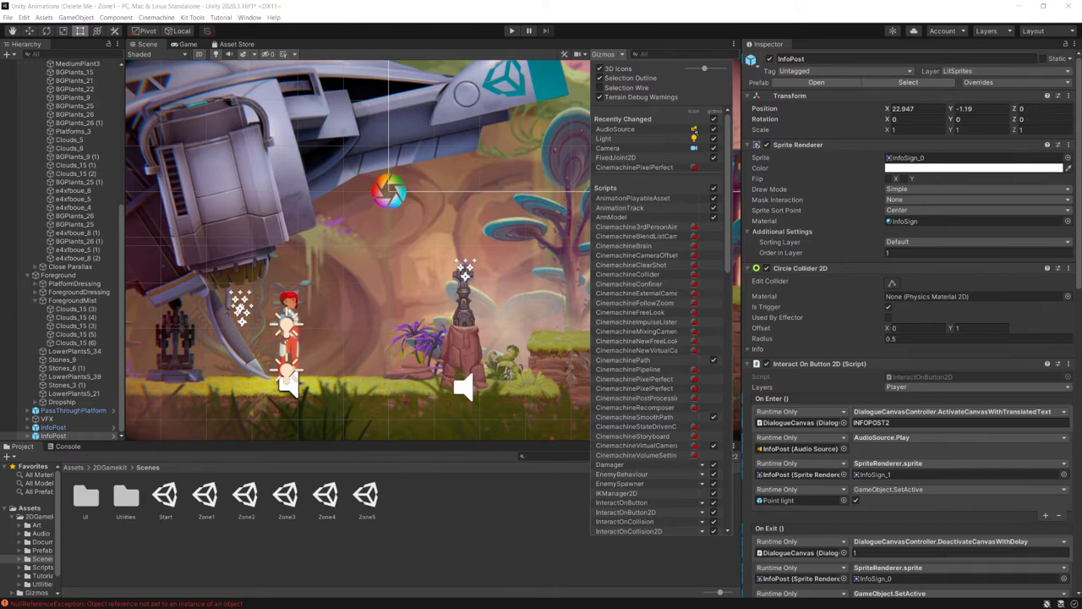
left_click(695, 129)
left_click(694, 129)
left_click(465, 389)
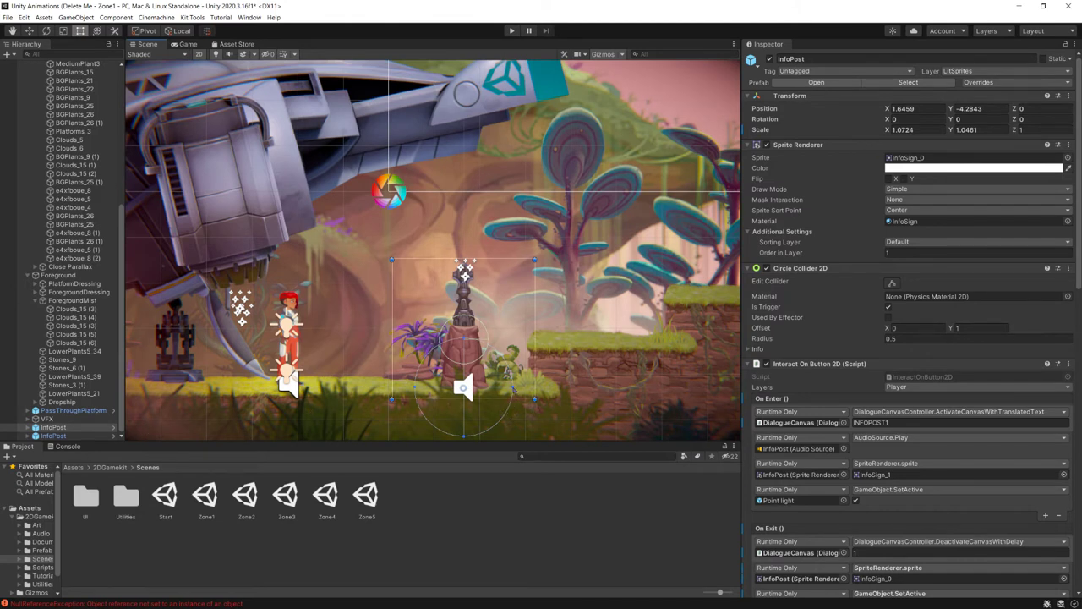
mouse_move(513, 387)
left_mouse_down()
mouse_move(550, 391)
mouse_move(520, 396)
left_mouse_up()
In the Gizmos list, toggle Light gizmos off and back on and browse the components
left_click(629, 54)
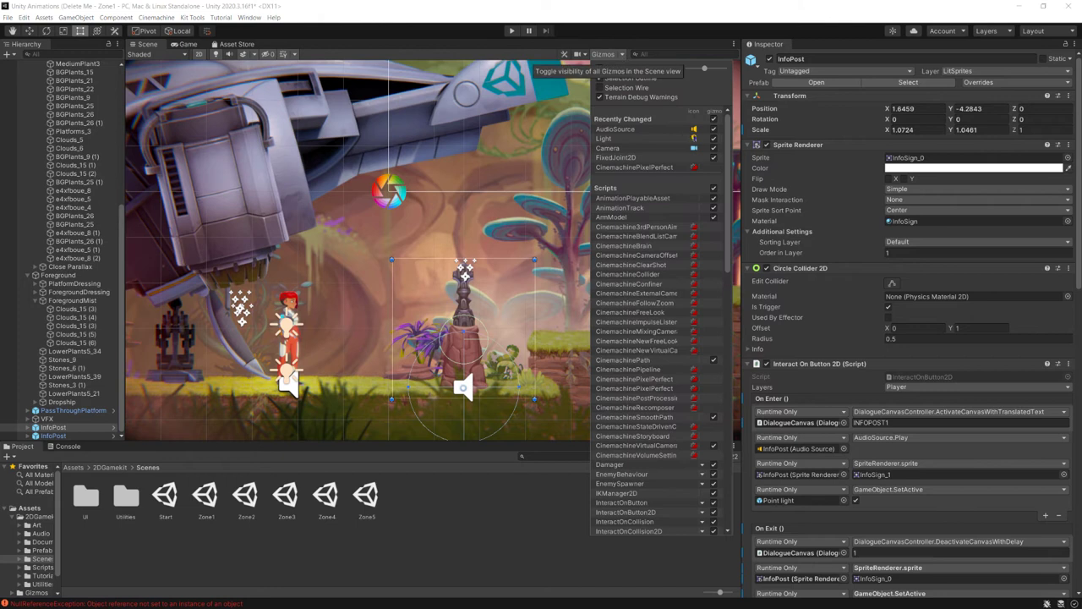
left_click(714, 138)
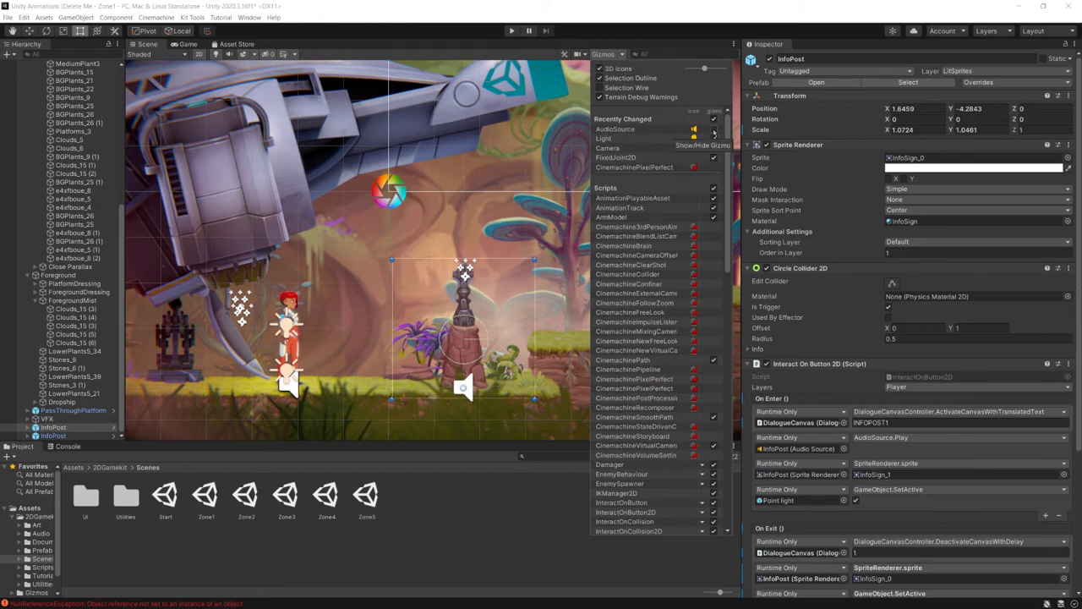
left_click(713, 138)
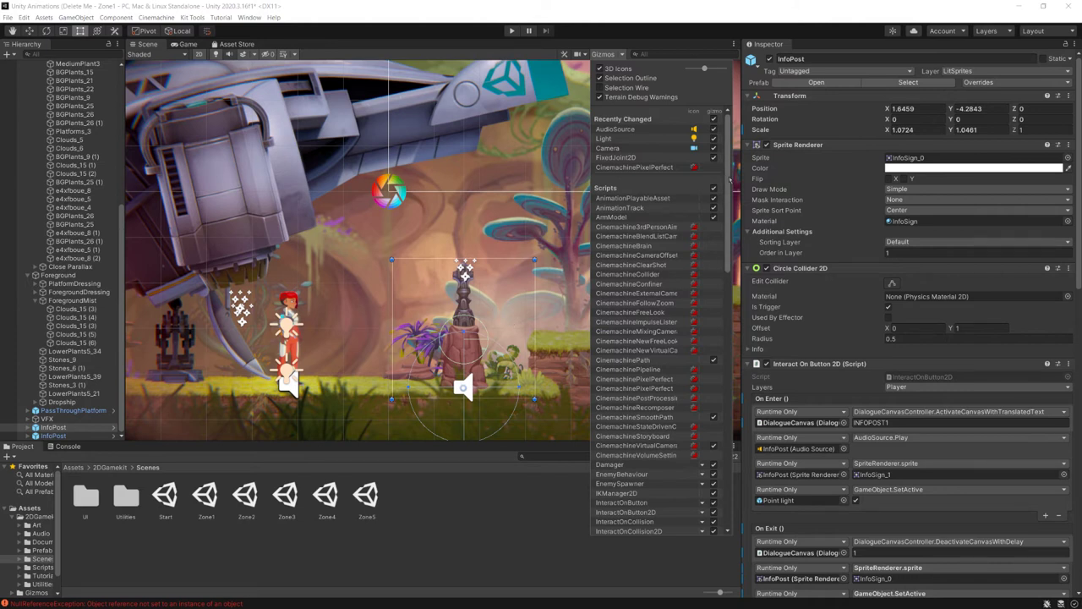
scroll(692, 280, "down", 10)
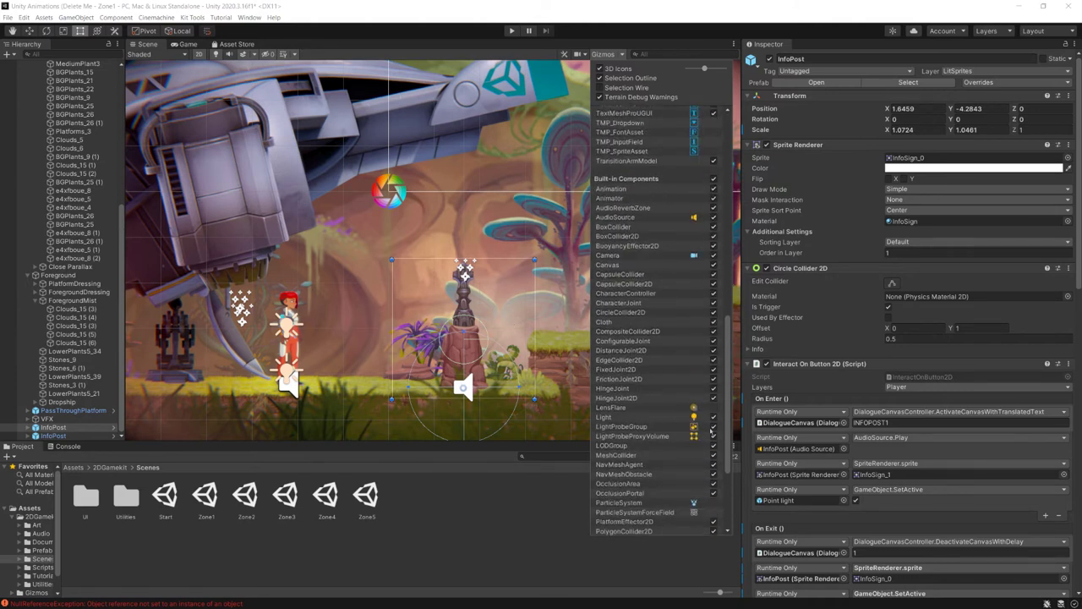
scroll(663, 250, "up", 15)
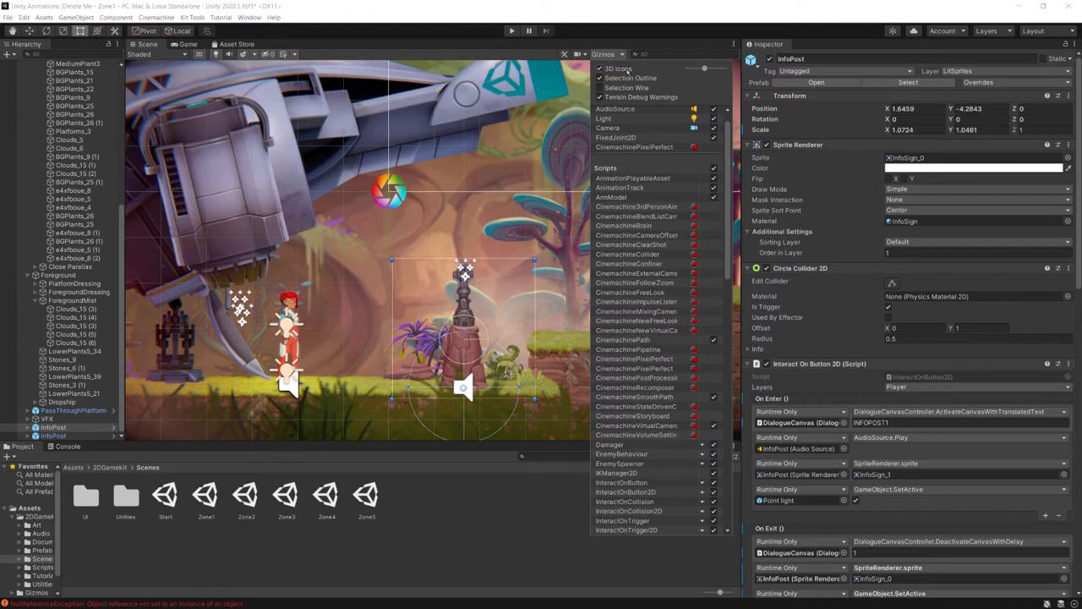
left_click(625, 71)
Enable 3D Icons in the Gizmos dropdown and shrink the icon size slider slightly
scroll(474, 287, "up", 1)
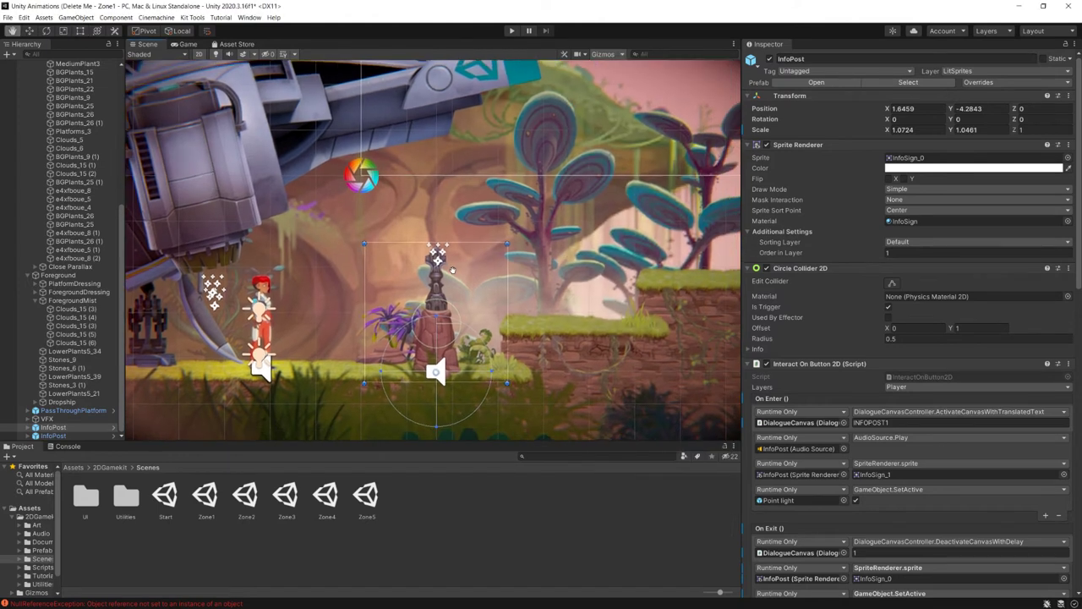
left_click(450, 269)
scroll(450, 269, "up", 10)
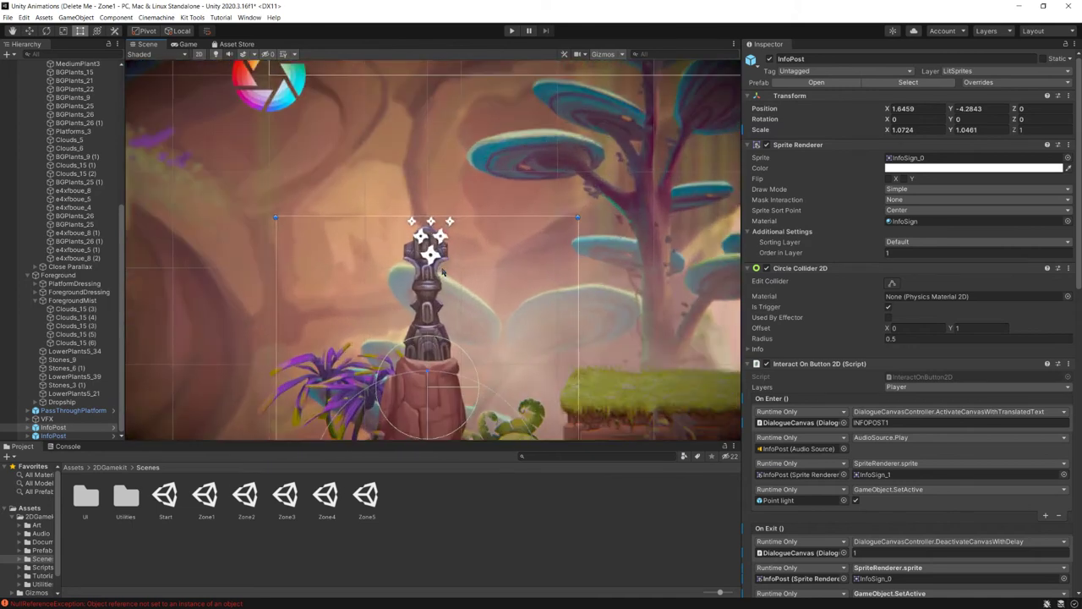
scroll(450, 269, "down", 10)
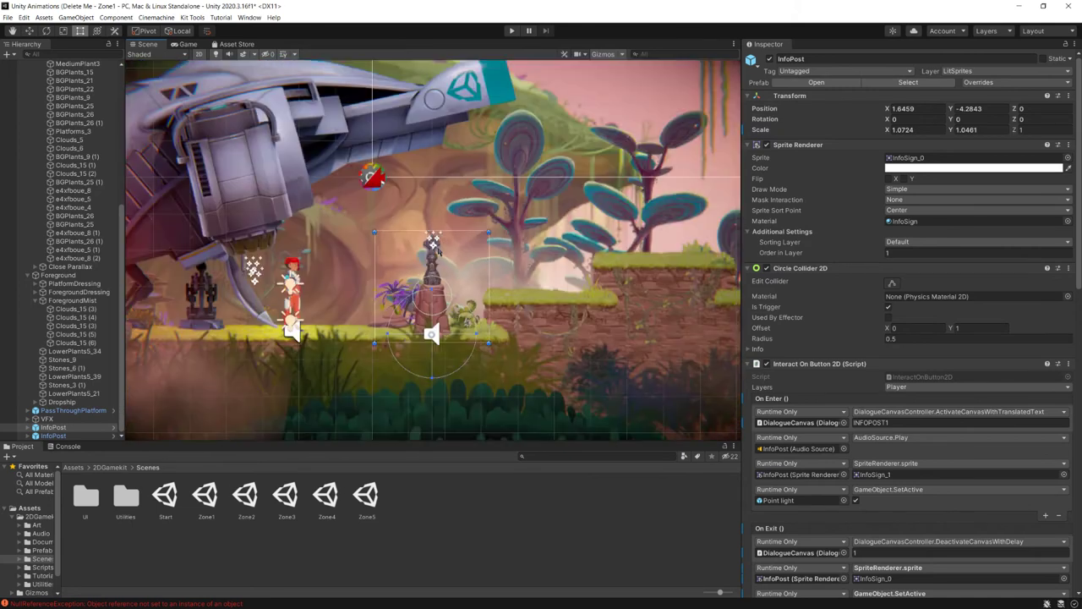
left_click(621, 54)
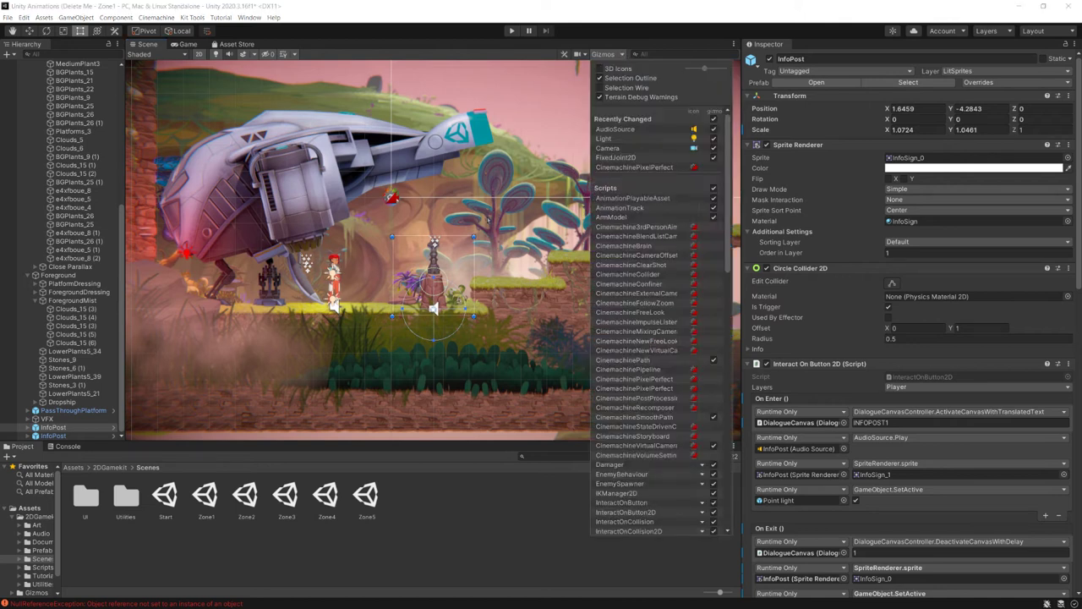
scroll(434, 246, "up", 10)
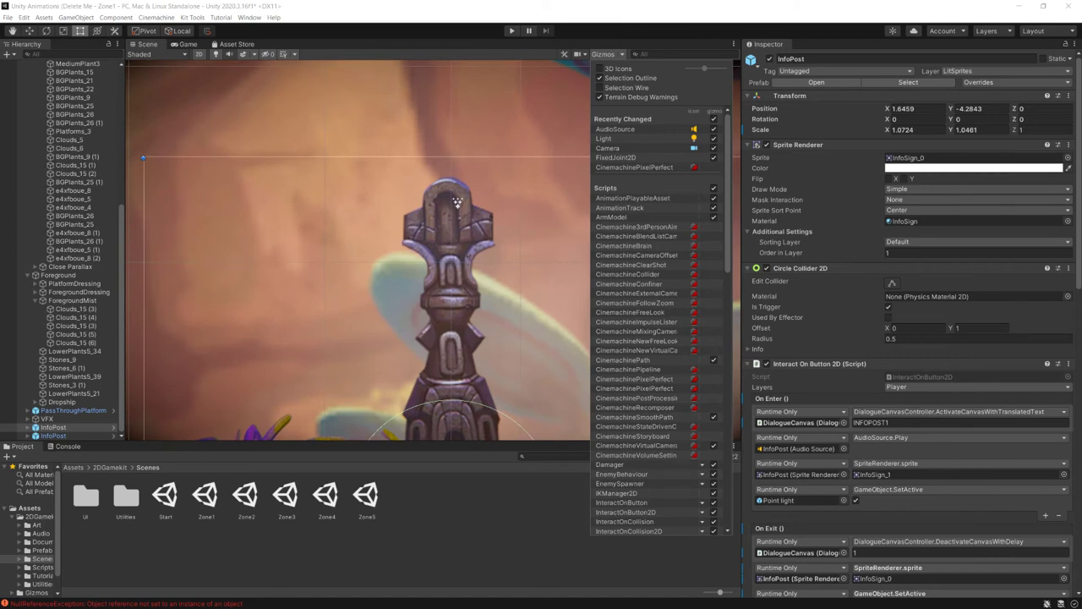
scroll(457, 201, "down", 5)
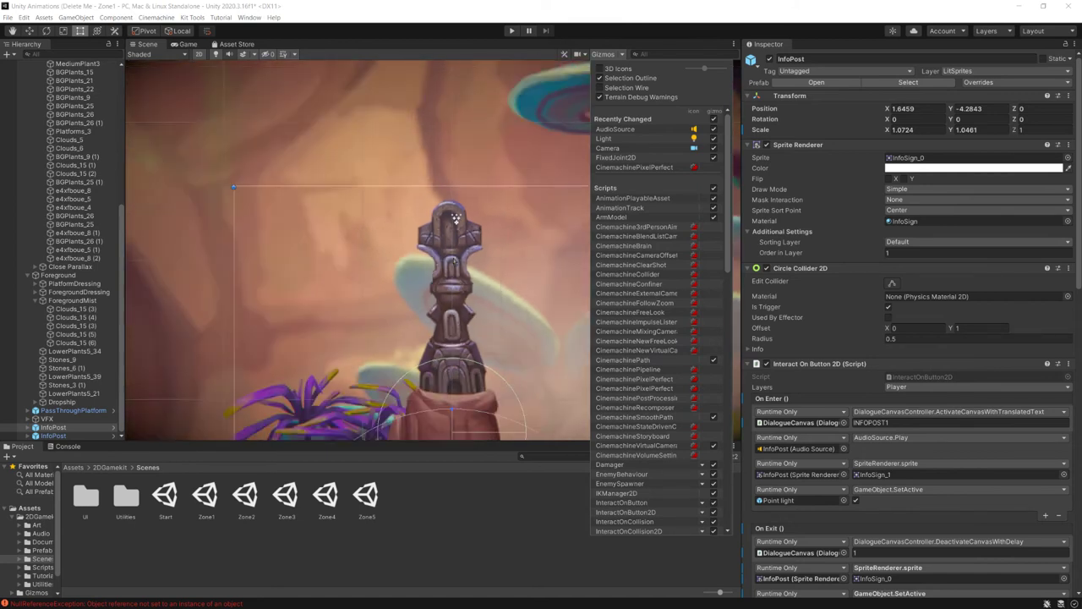
left_click(599, 68)
left_click_drag(704, 73, 700, 72)
scroll(476, 254, "down", 3)
scroll(475, 254, "down", 3)
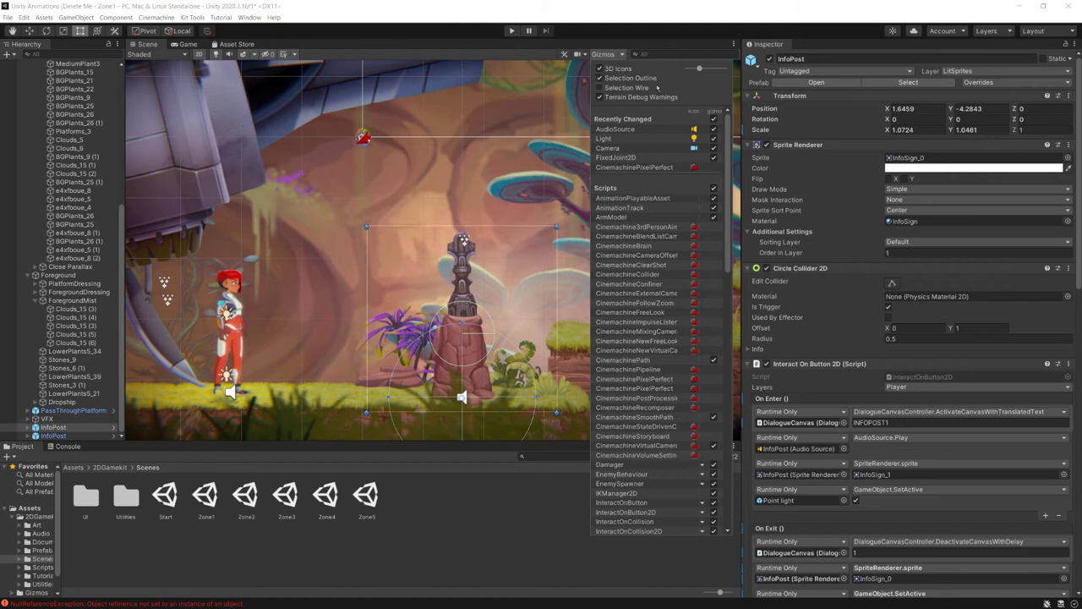
left_click(649, 78)
left_click(647, 79)
Select Ellen, collapse her Hierarchy children, and review her Damageable component with Starting Health 5
left_click(241, 313)
left_click(237, 326)
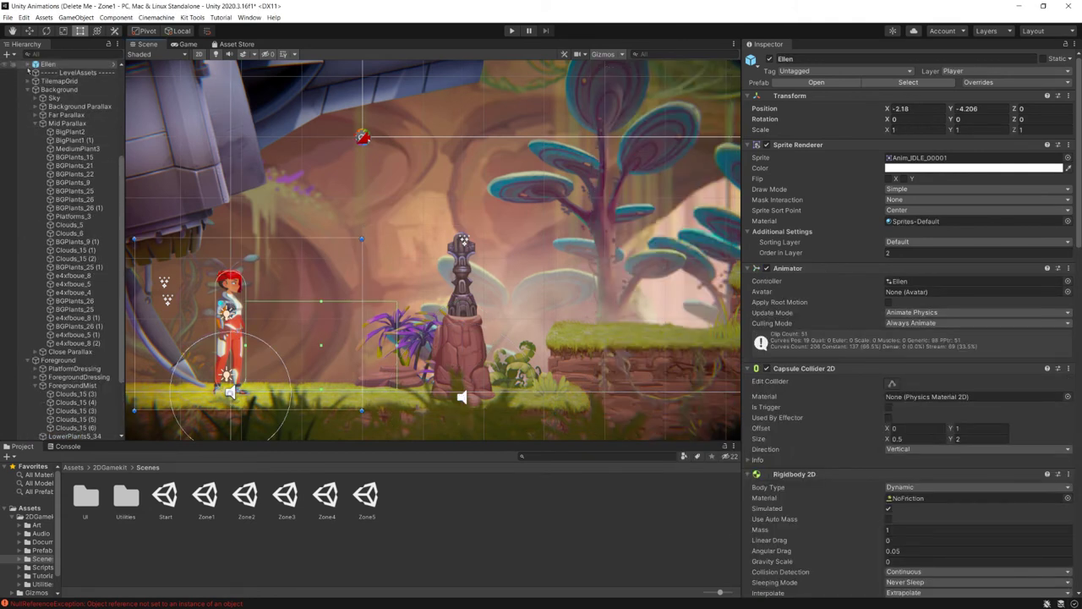
left_click(29, 65)
left_click(30, 65)
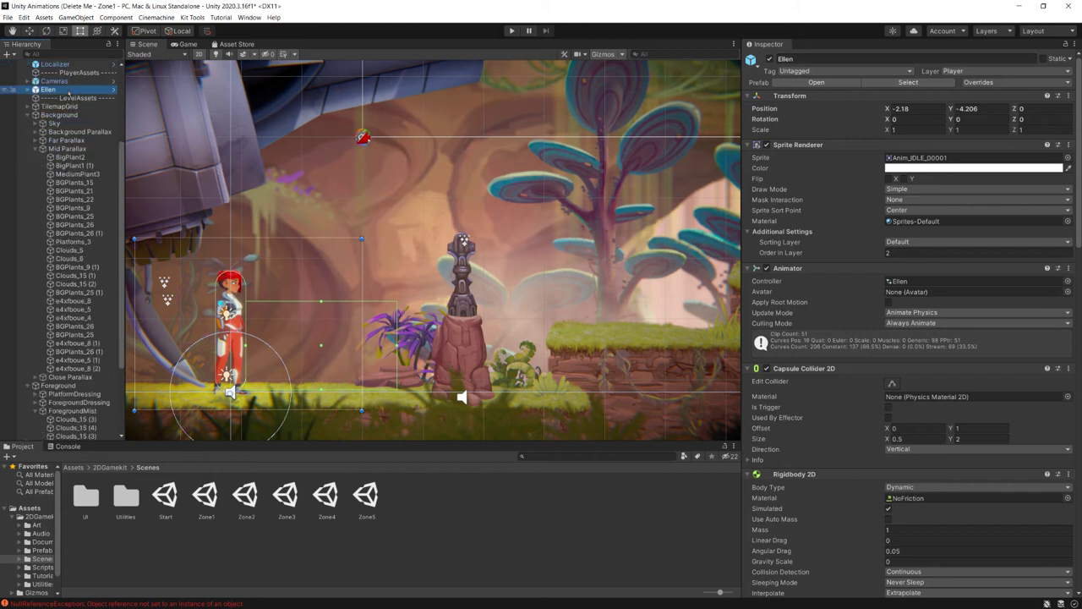
scroll(880, 207, "down", 15)
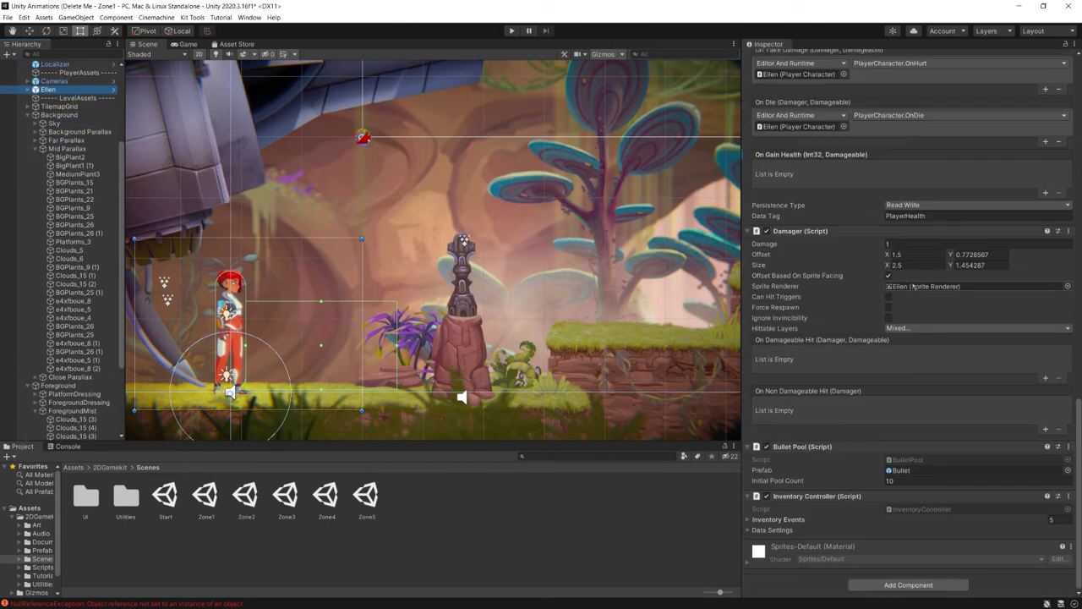
scroll(863, 349, "up", 3)
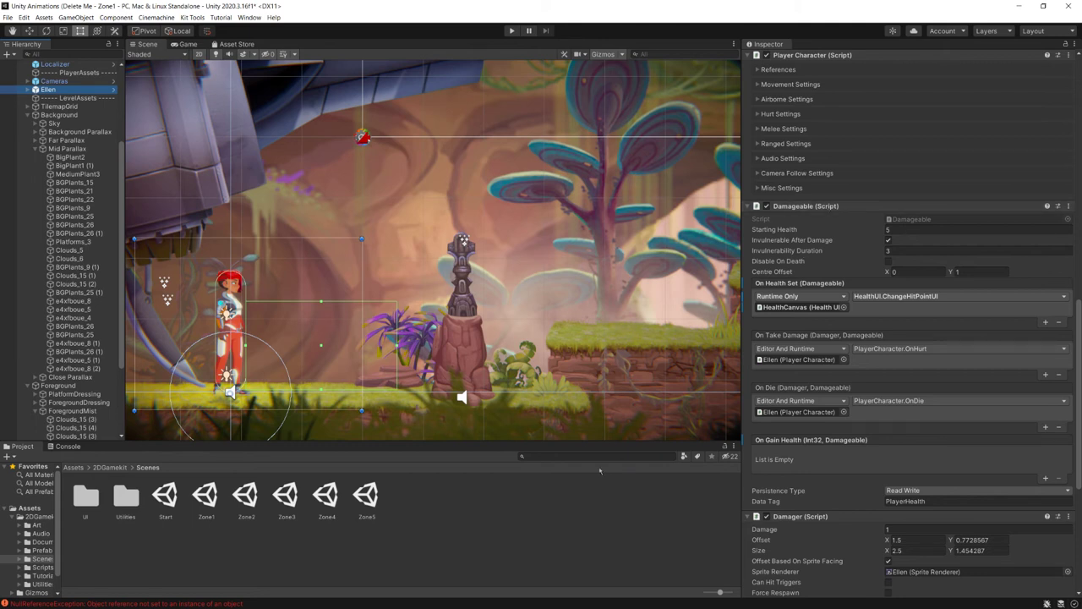
left_click(560, 456)
Search the project for 'damageabl' and select the Damageable script to view its source
type("damageable")
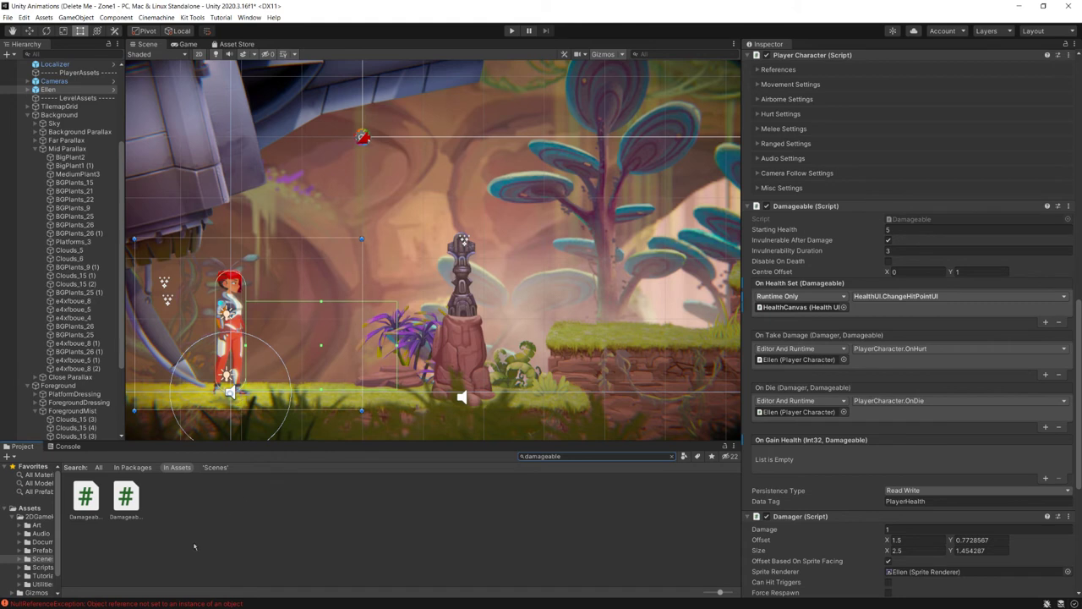
left_click(85, 498)
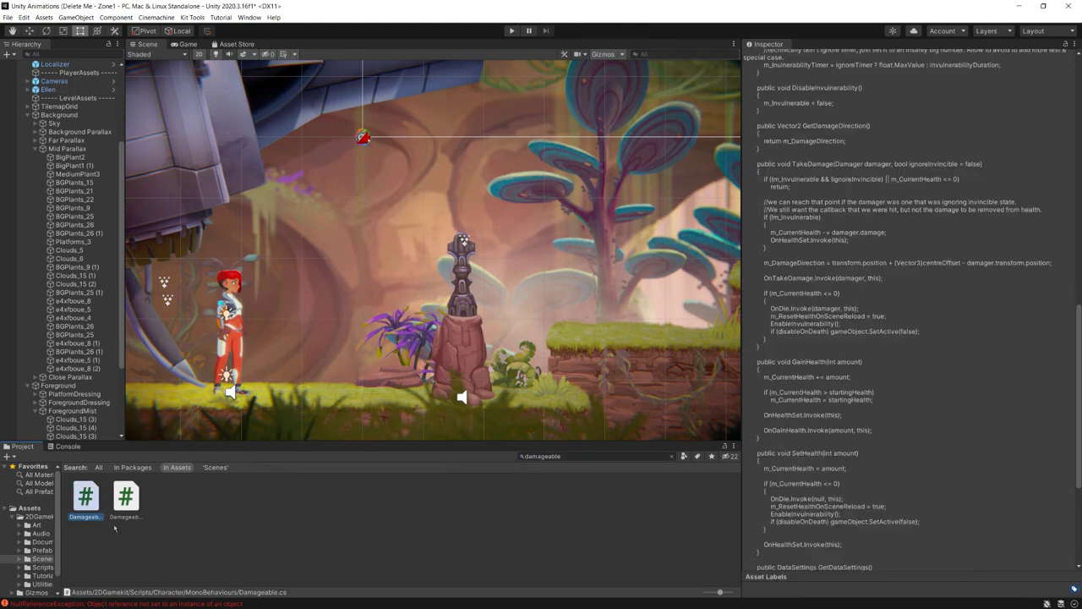
scroll(981, 511, "up", 10)
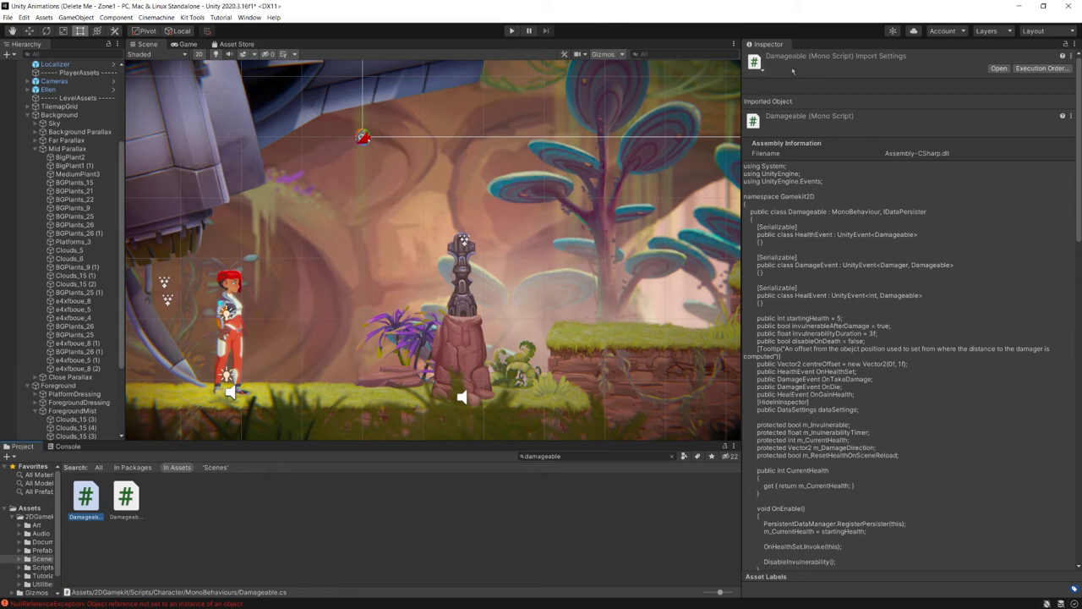
left_click(762, 71)
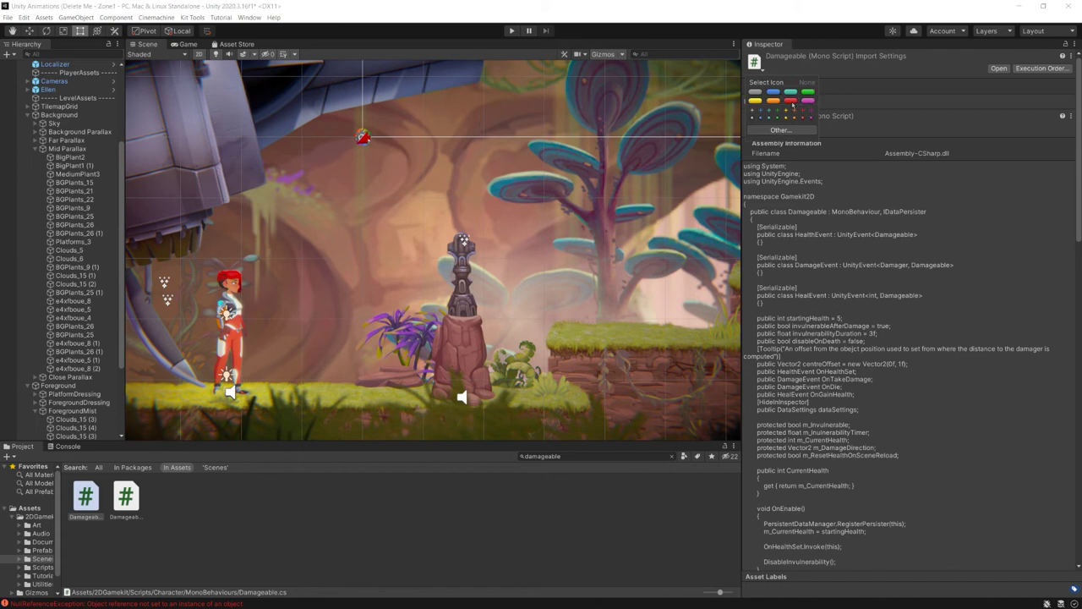
Give the Damageable script the red label icon and bring up the Zone2 scene
left_click(791, 102)
left_click(338, 206)
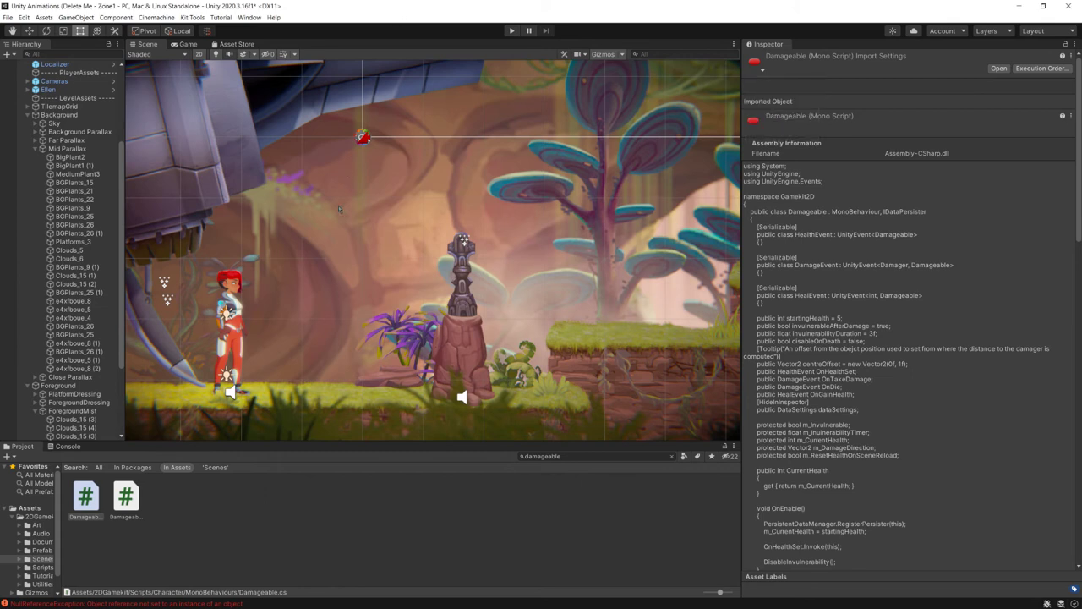
left_click(276, 369)
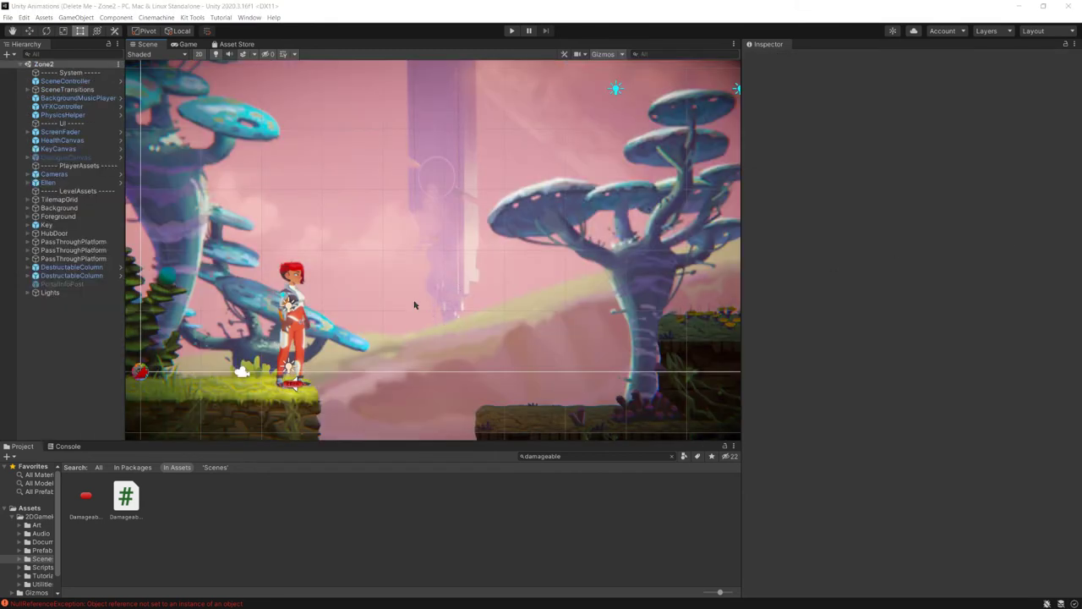
Pan to the lower cave, then switch the Damageable script icon from yellow dot to green diamond
middle_click_drag(373, 325, 451, 219)
middle_click_drag(402, 275, 439, 318)
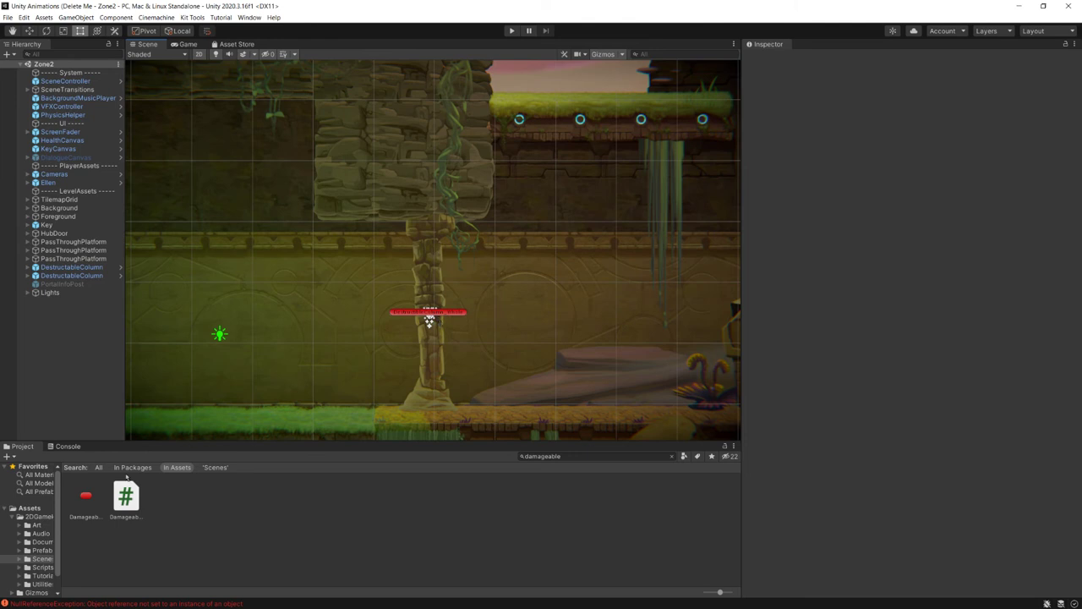
left_click(95, 506)
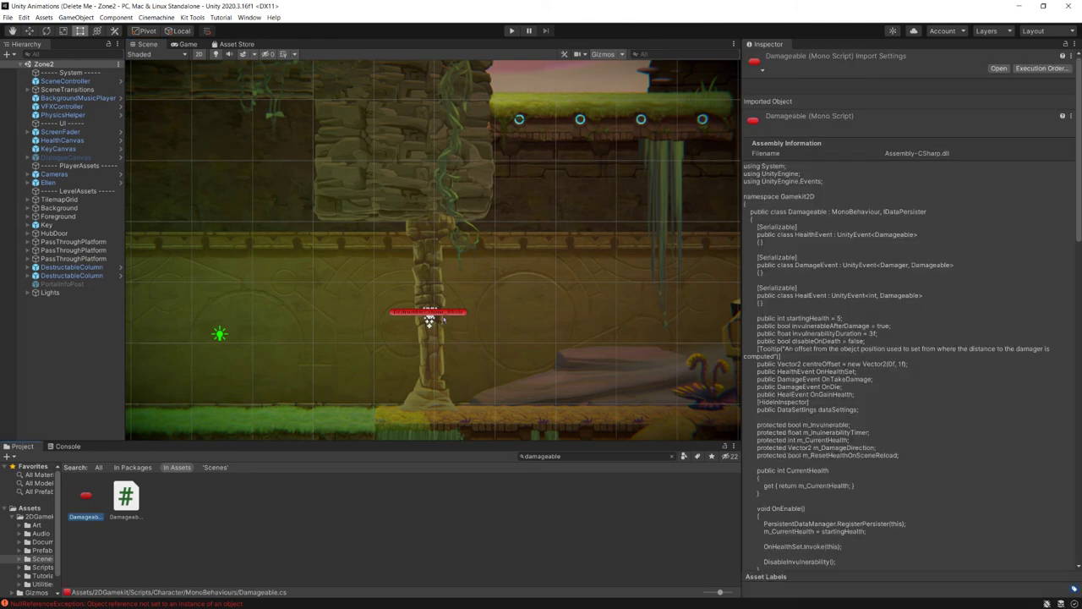
left_click(757, 64)
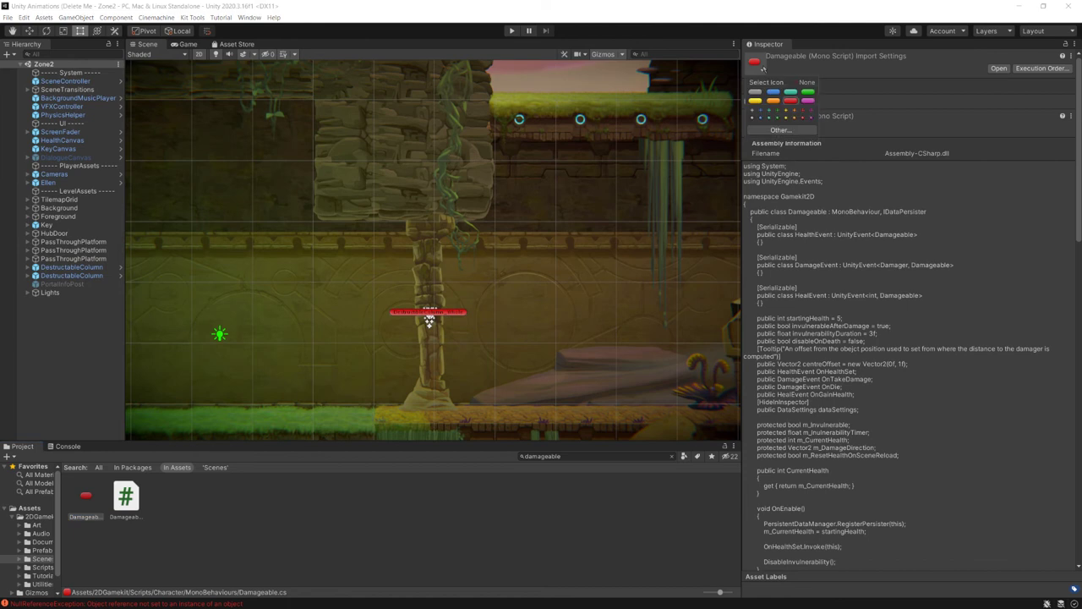
left_click(787, 116)
left_click(786, 117)
left_click(778, 117)
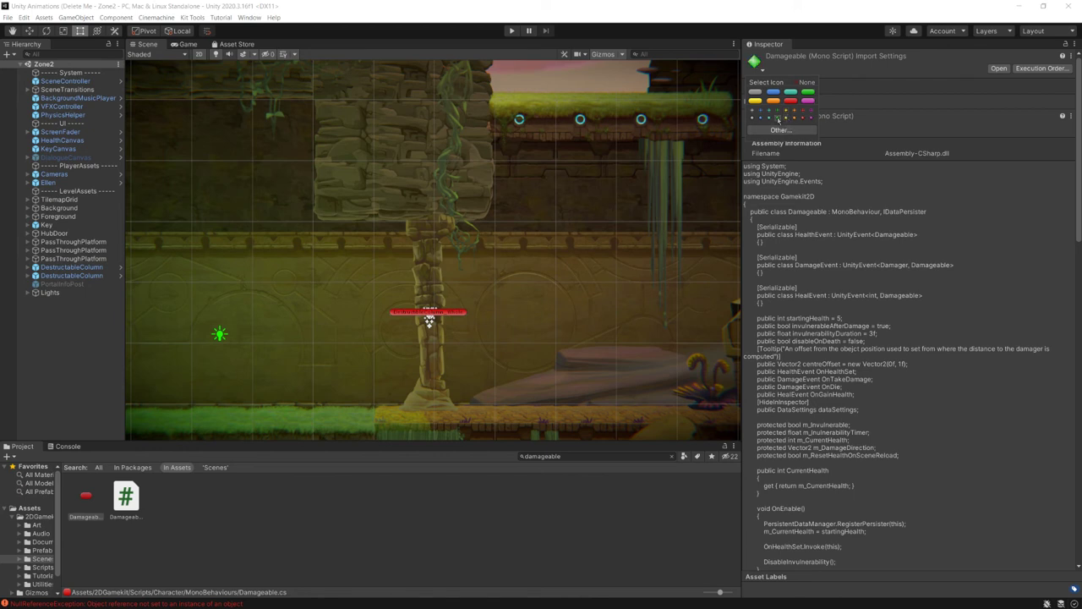
Pan around the Zone2 level, undo a stray change, and reopen the script's icon choices
left_click(529, 330)
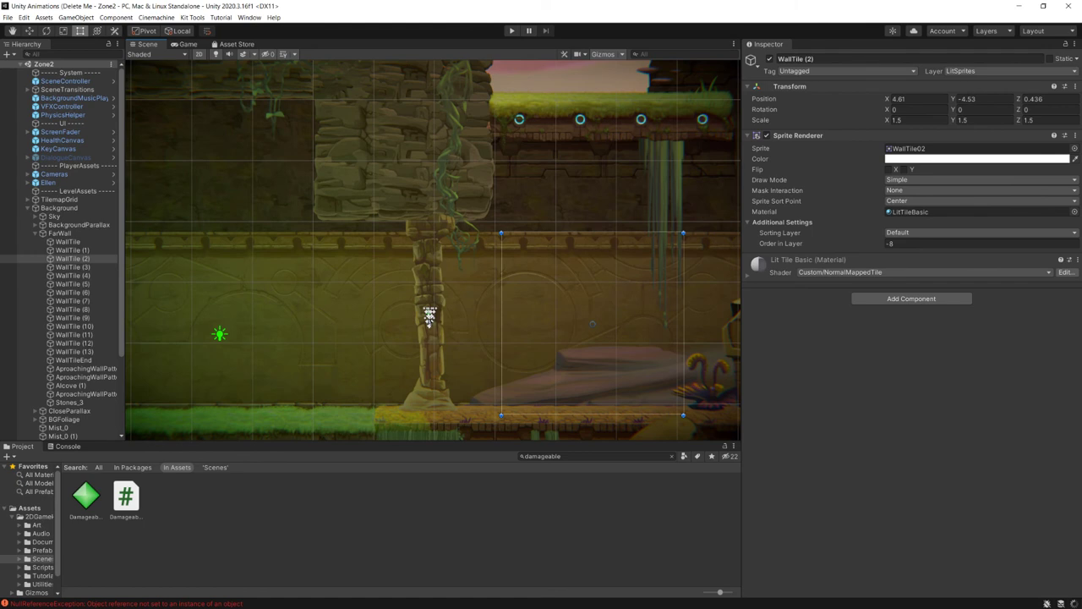
middle_click_drag(499, 285, 522, 199)
key("ctrl+z")
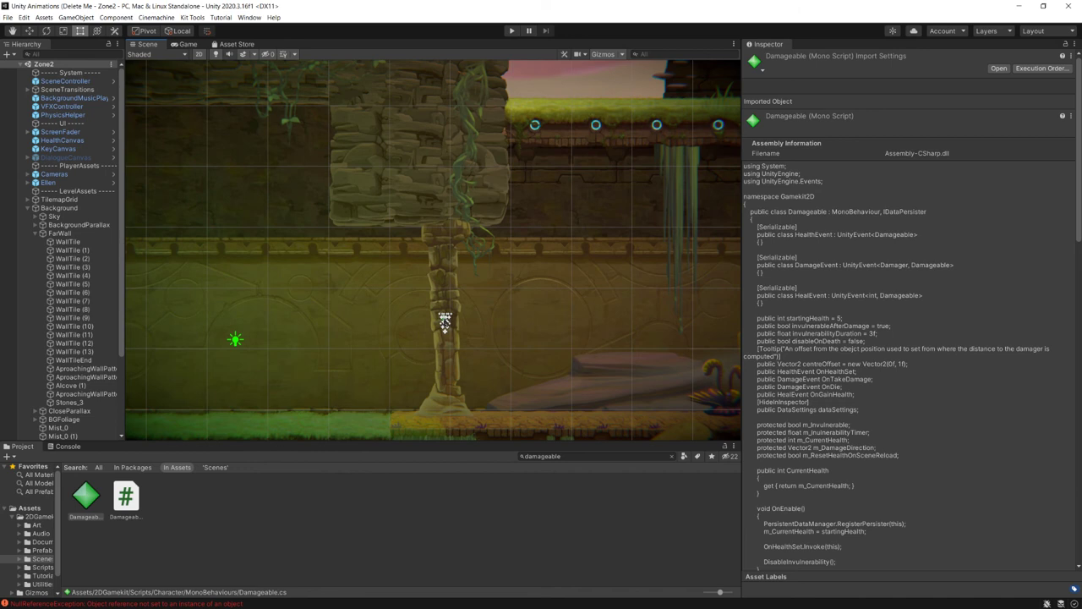
middle_click_drag(497, 160, 479, 318)
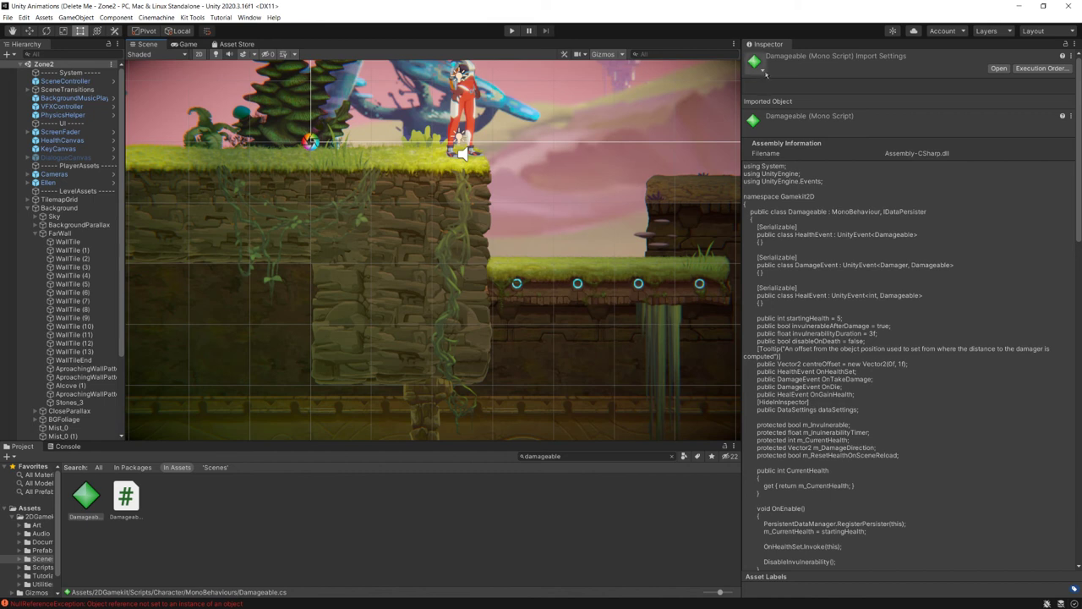
left_click(764, 72)
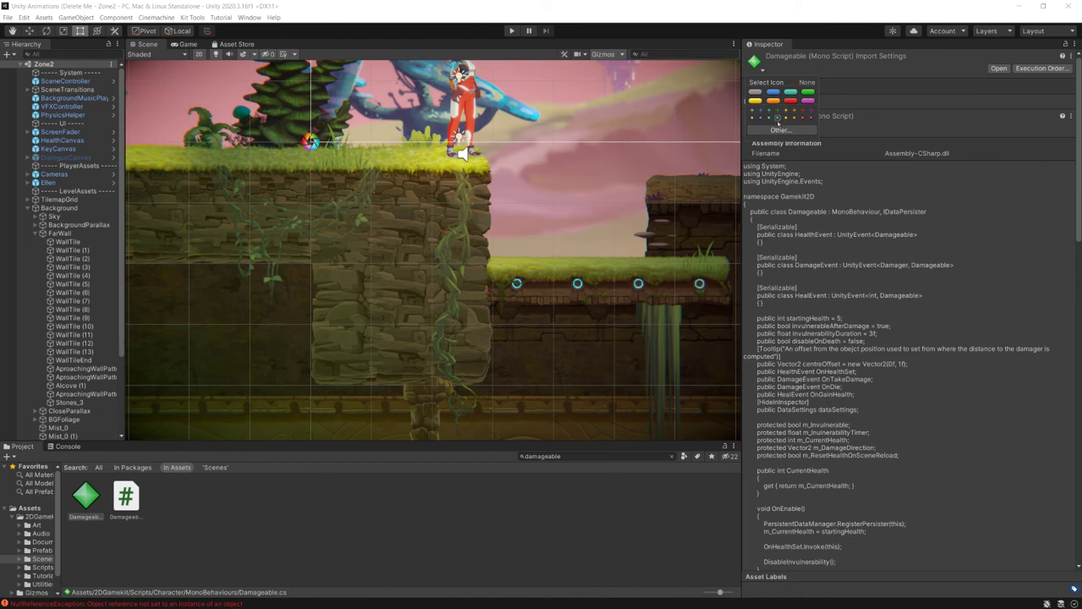
Make Puff01 the Damageable script's custom icon, then select and frame the Platforms_4 platform
left_click(781, 131)
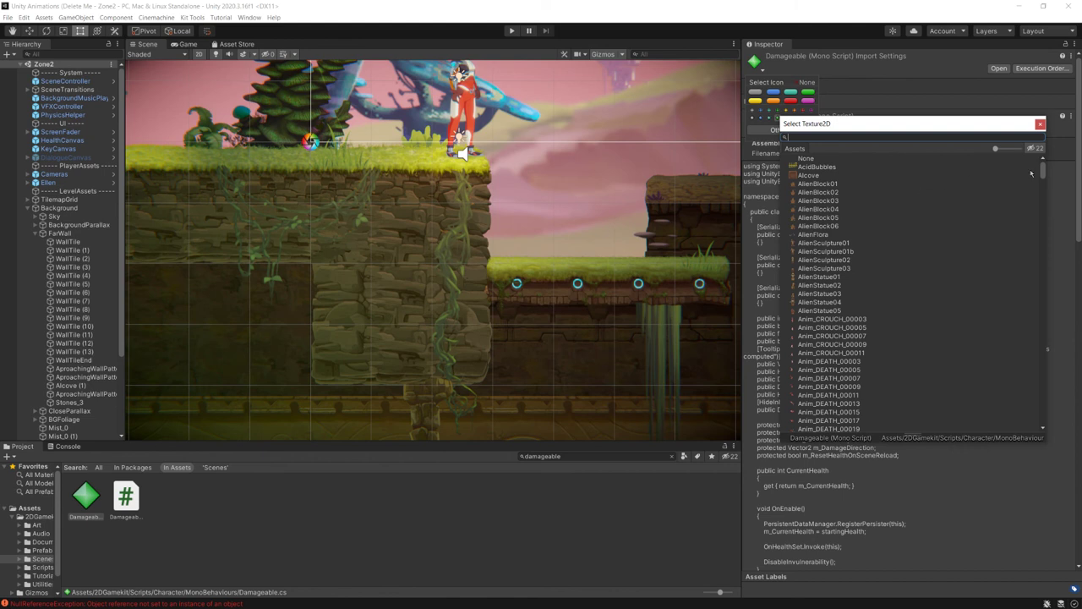
left_click_drag(1043, 170, 1063, 391)
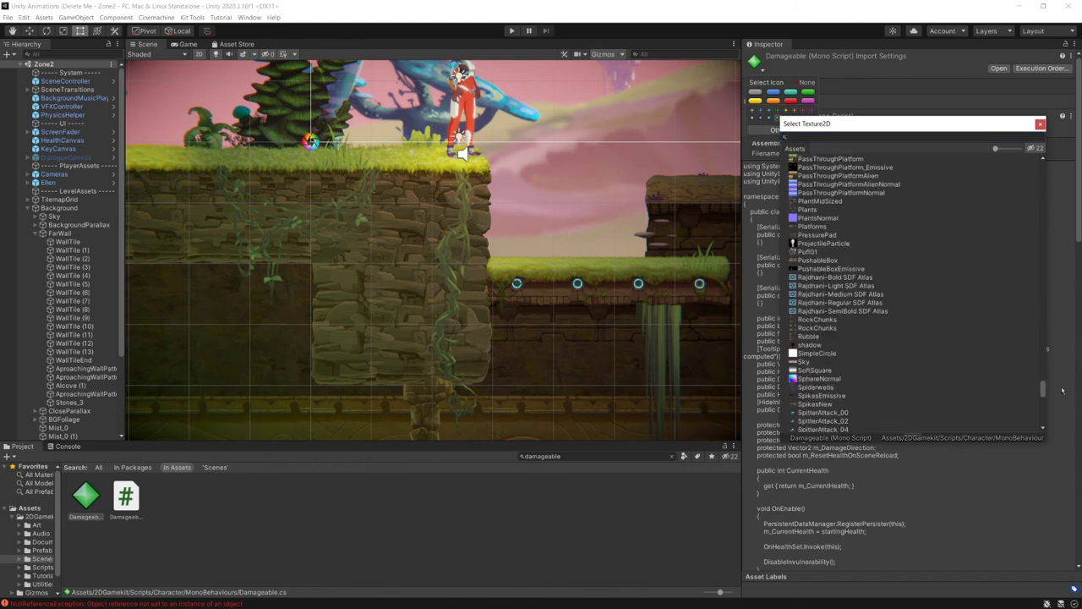
left_click(816, 252)
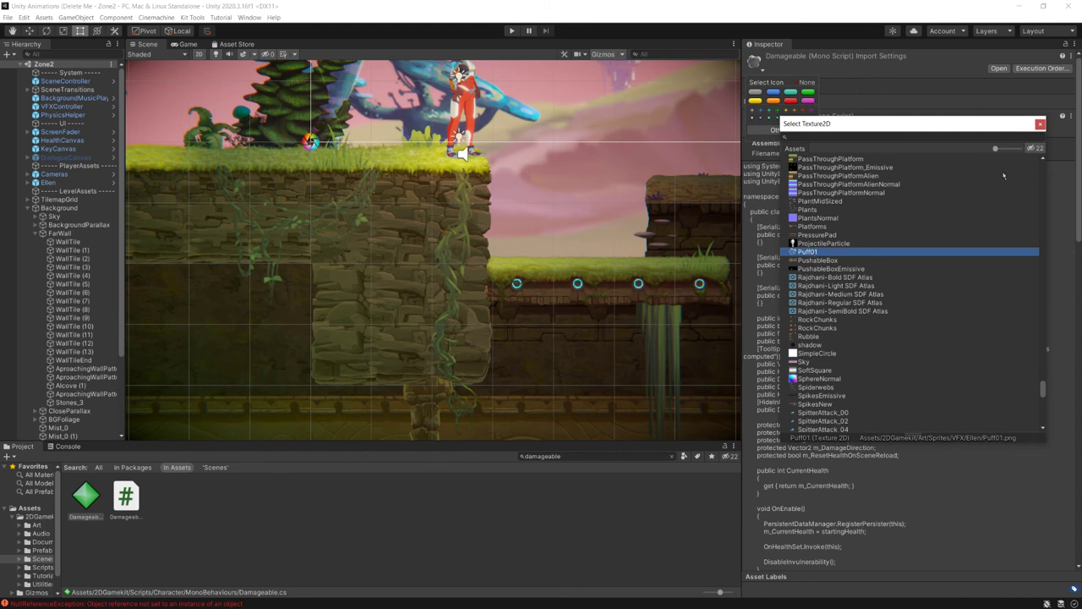
left_click(1040, 125)
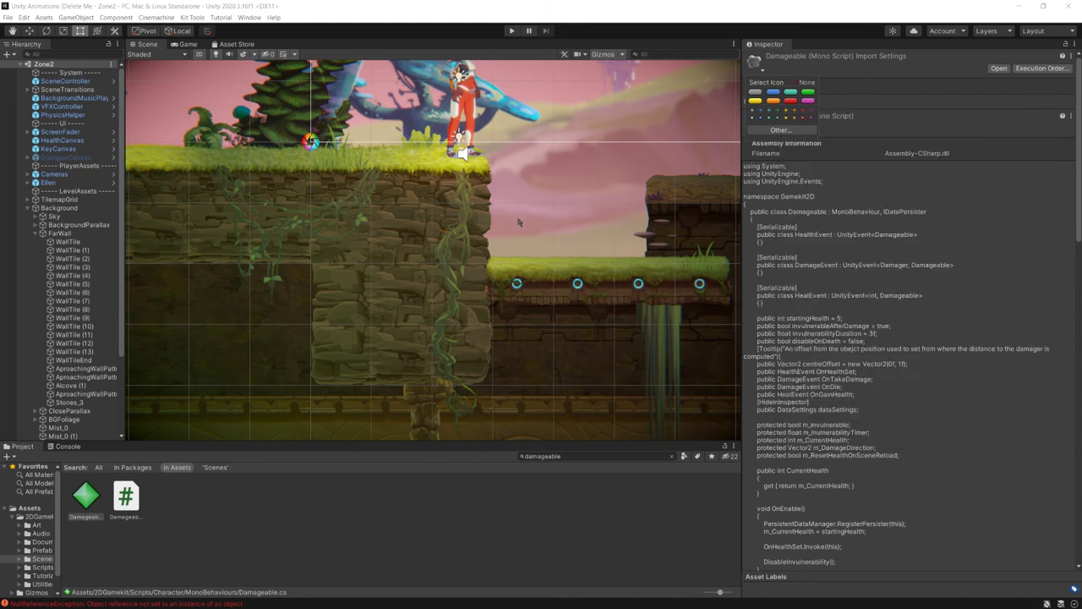
left_click(515, 300)
key("f")
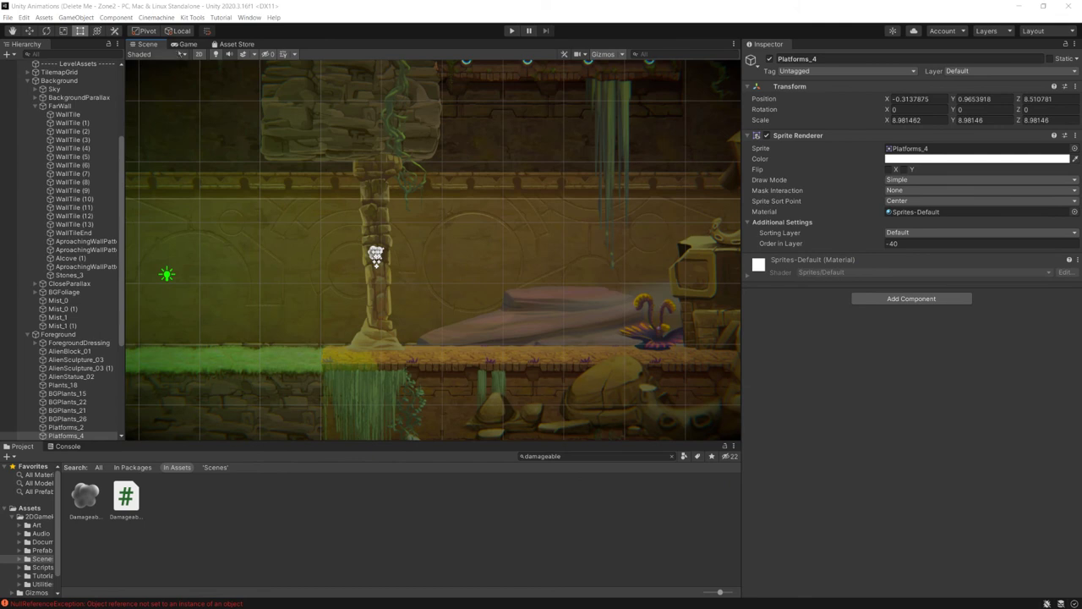
Show the Zone2 level in the Game view with Gizmos enabled, and list its gizmo icons, including Damageable
left_click(184, 44)
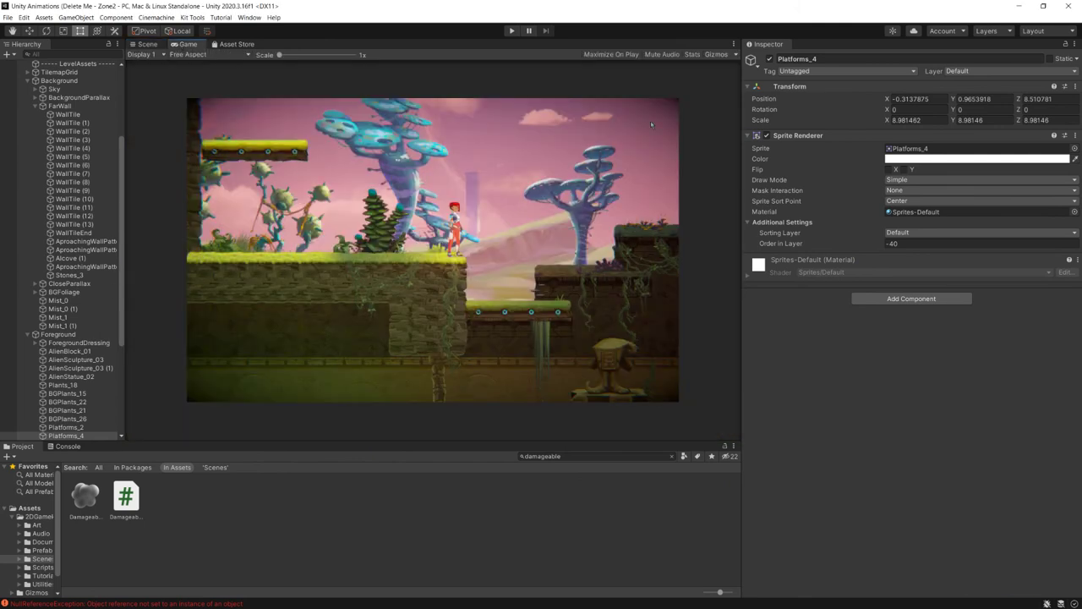
left_click(717, 55)
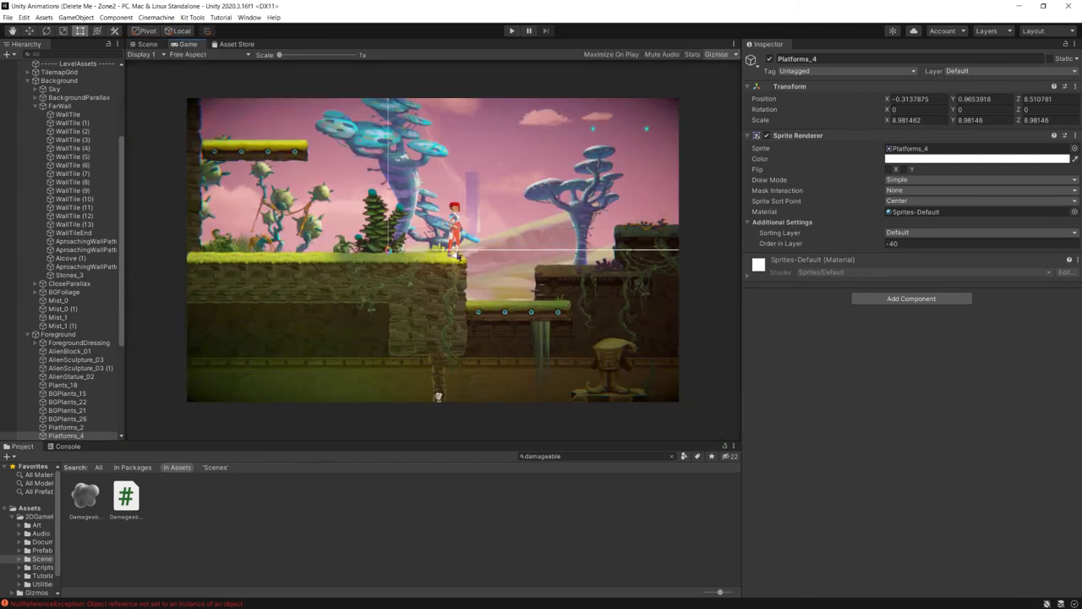
left_click(737, 54)
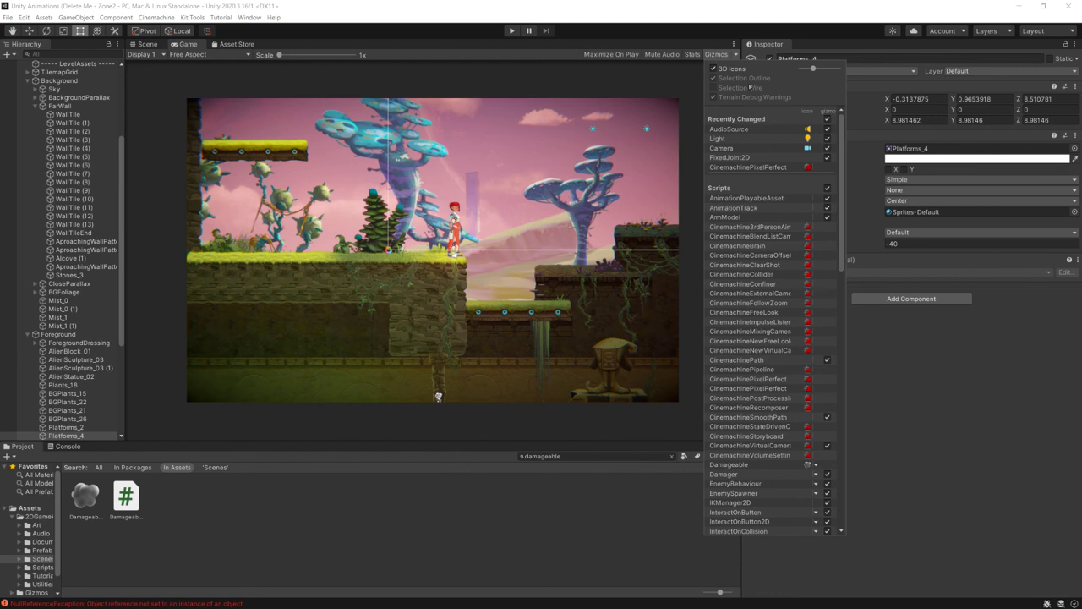
Back in the Scene view, review the gizmo list and confirm the Damageable script's Puff01 icon without changing it
left_click(144, 44)
left_click(617, 54)
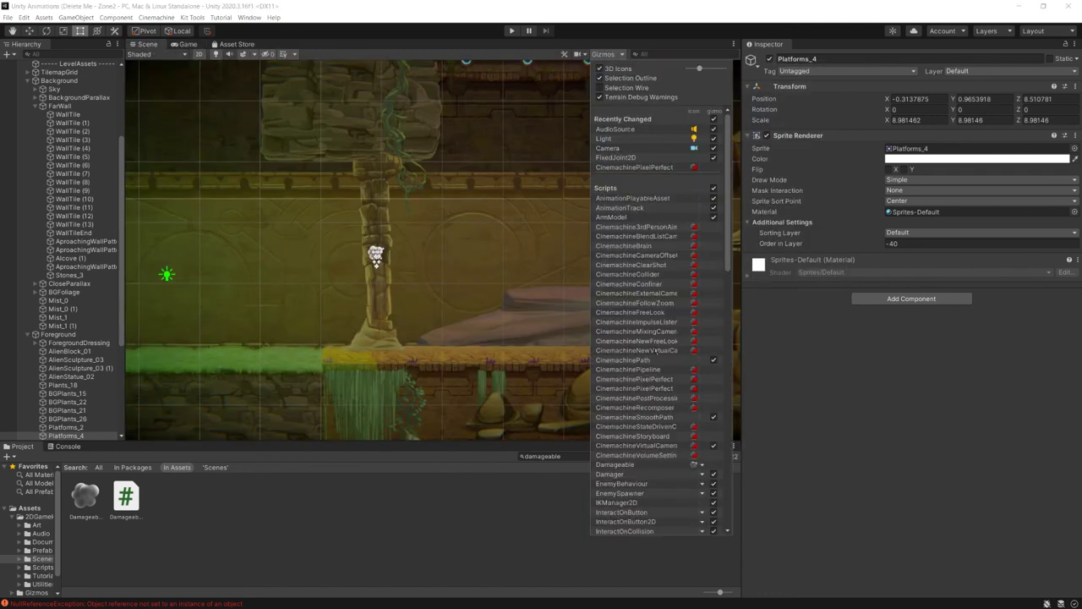
left_click(86, 499)
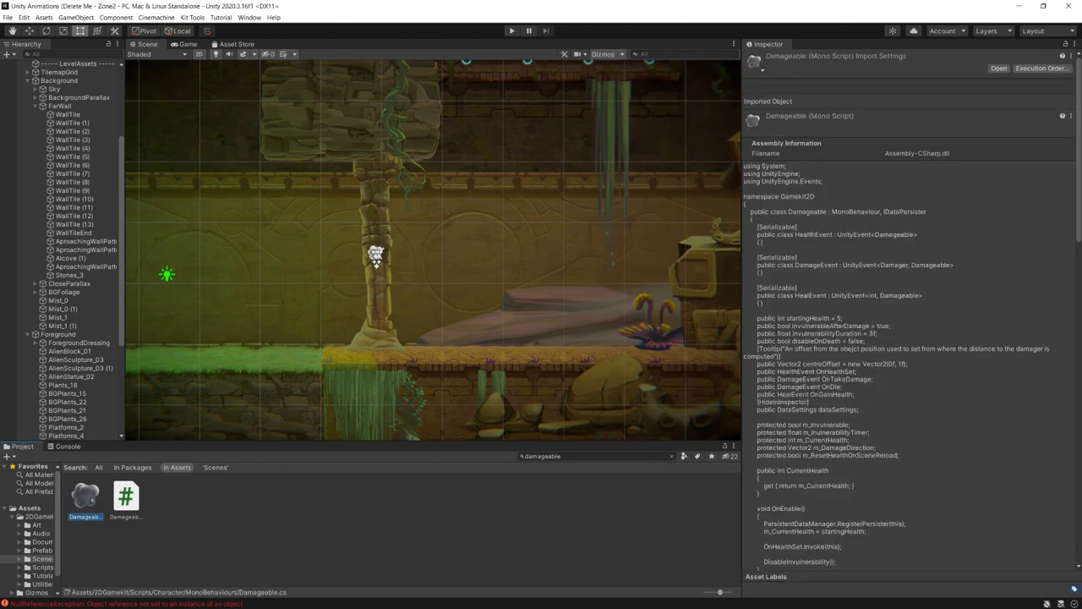
left_click(770, 80)
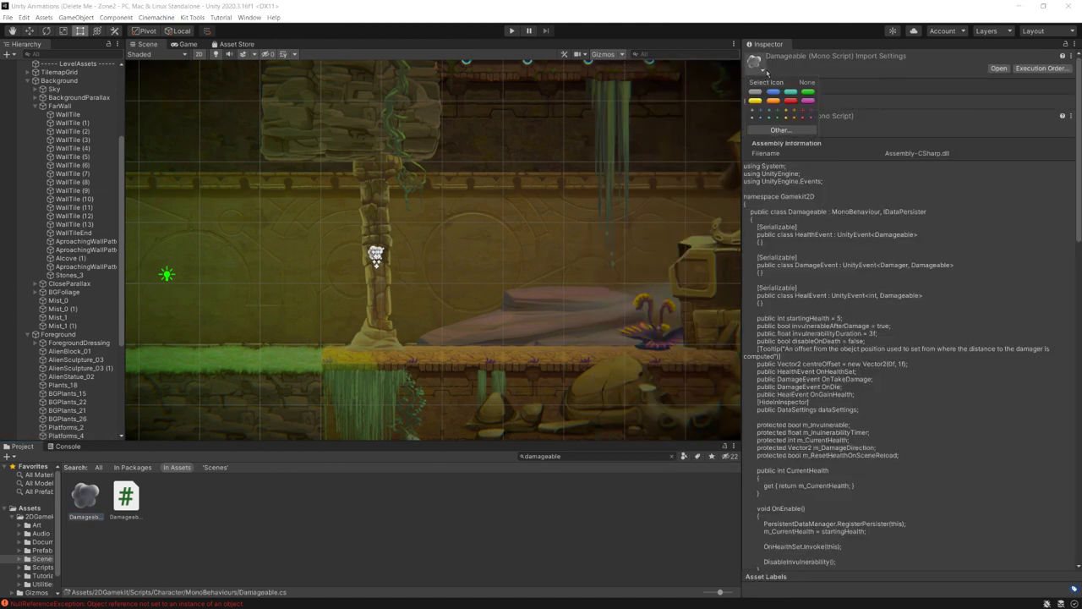
left_click(780, 70)
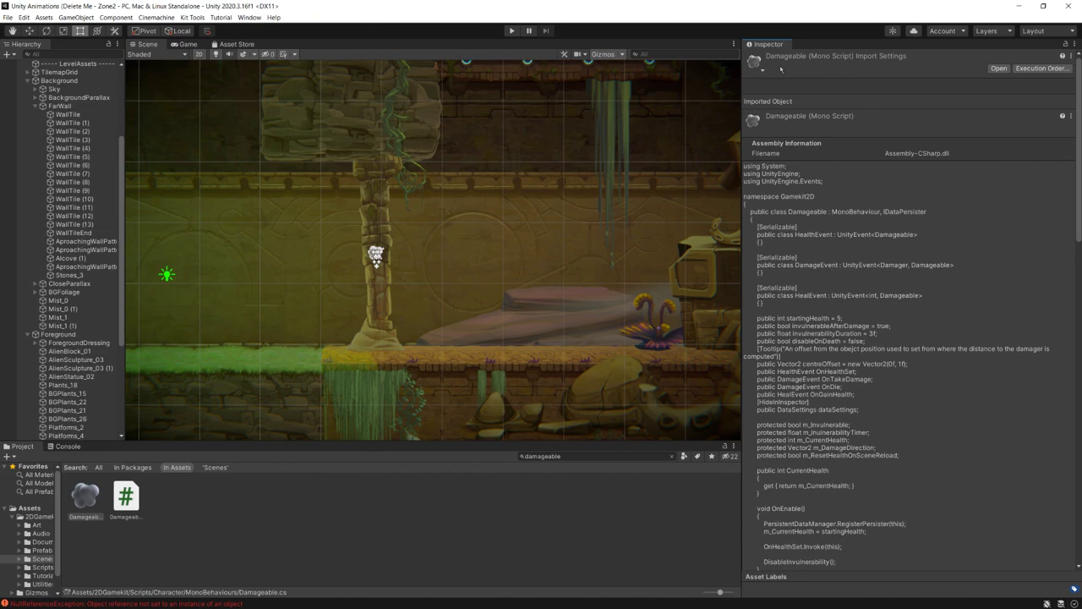